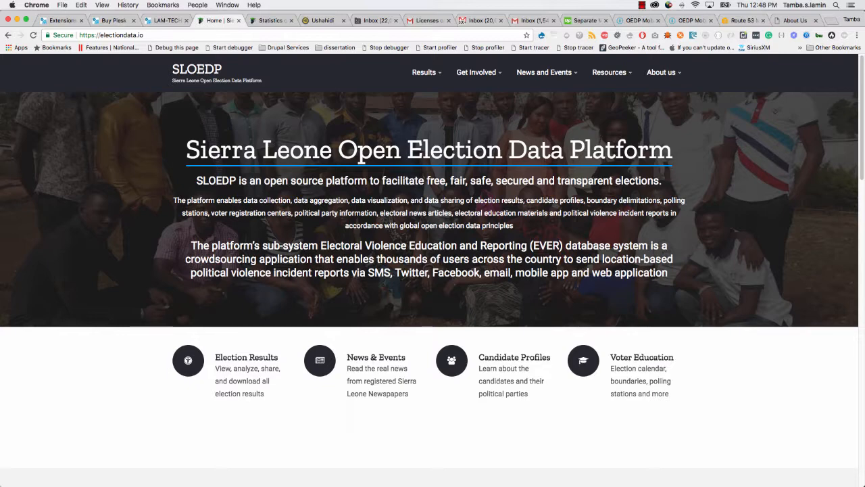
Go to the site's /user/login page.
click(256, 35)
click(278, 35)
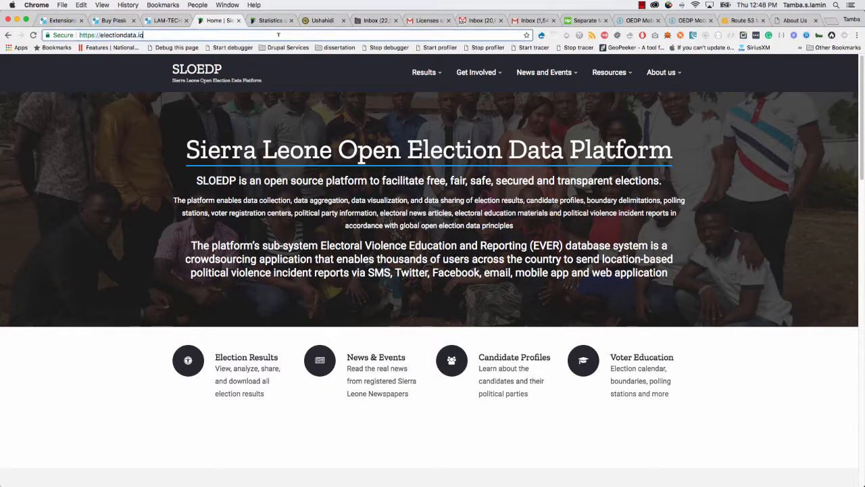
text(/user/login)
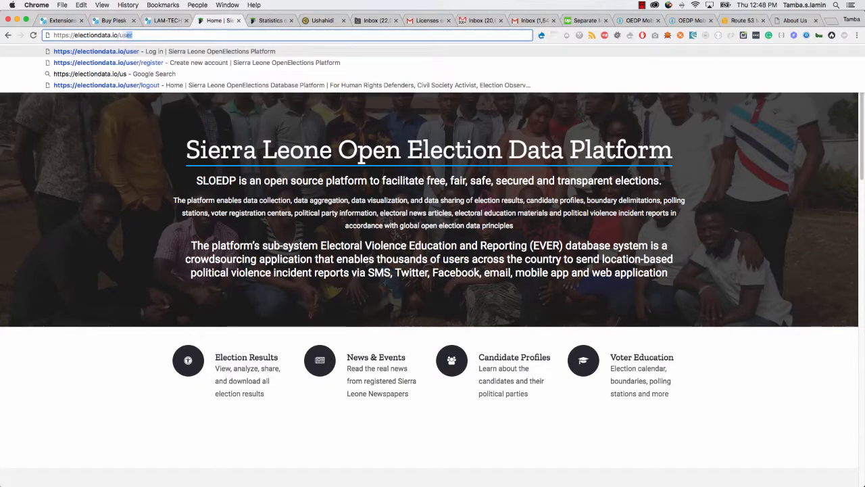
key(Return)
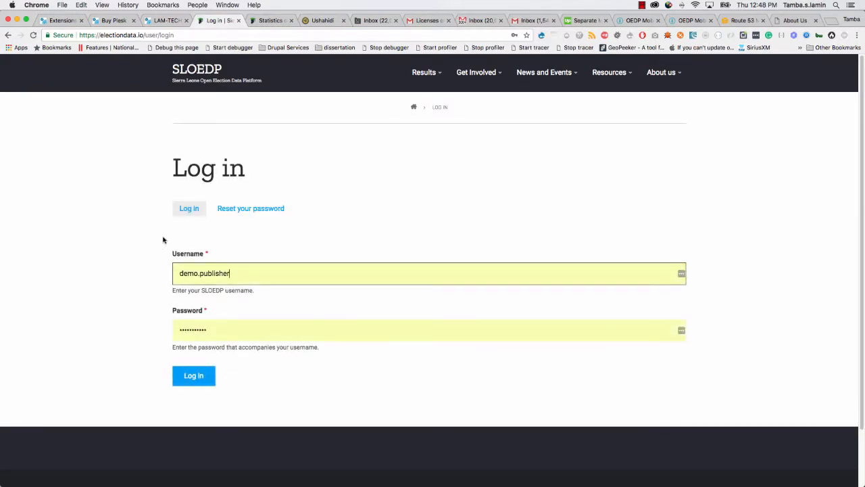
Log in as the publisher and open the Workbench Add content page.
click(190, 380)
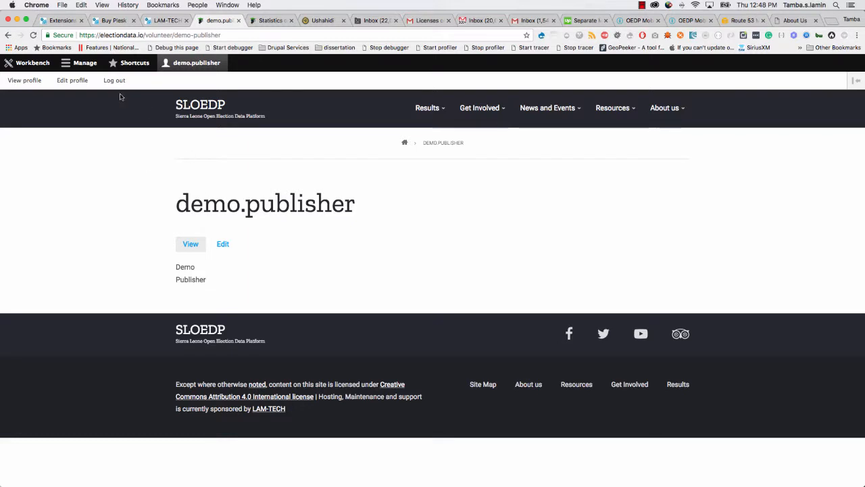
click(33, 63)
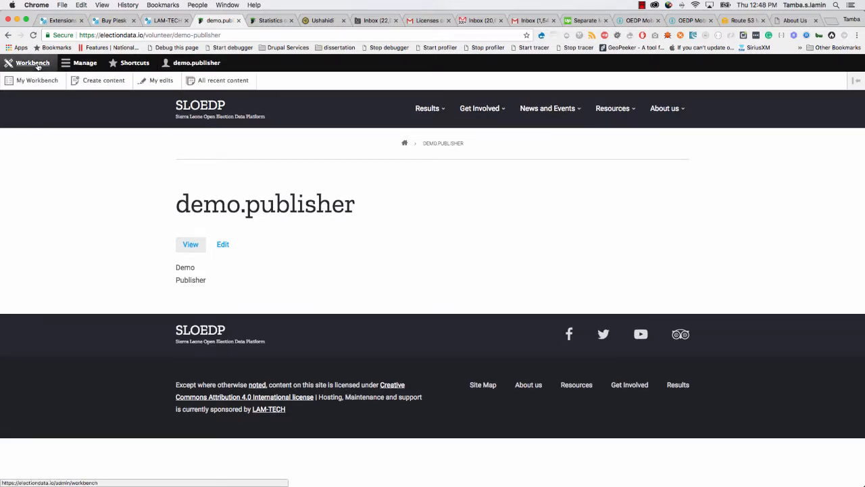
click(101, 81)
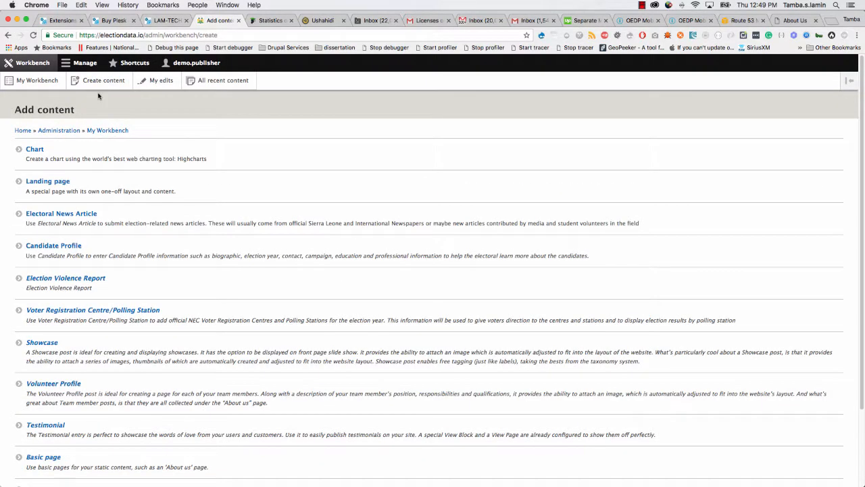
Start a new Election Results entry with Result Granularity set to Village Results.
scroll(85, 261, down, 3)
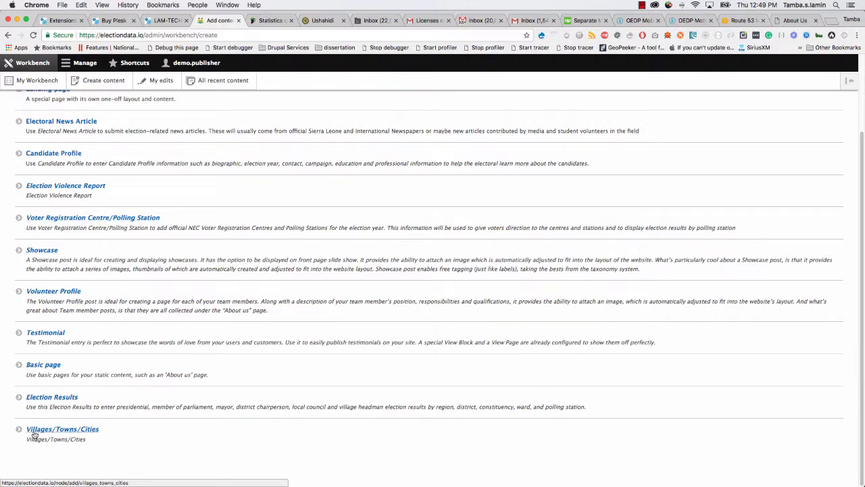
scroll(29, 399, up, 2)
scroll(30, 400, down, 2)
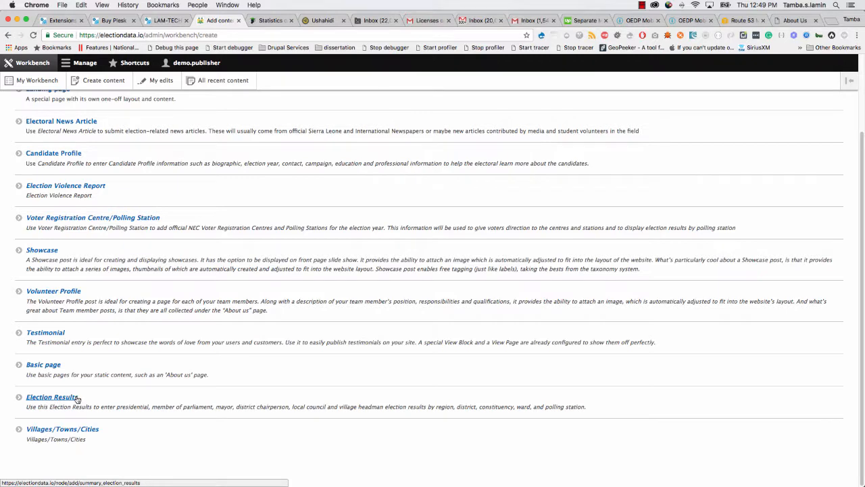
click(55, 399)
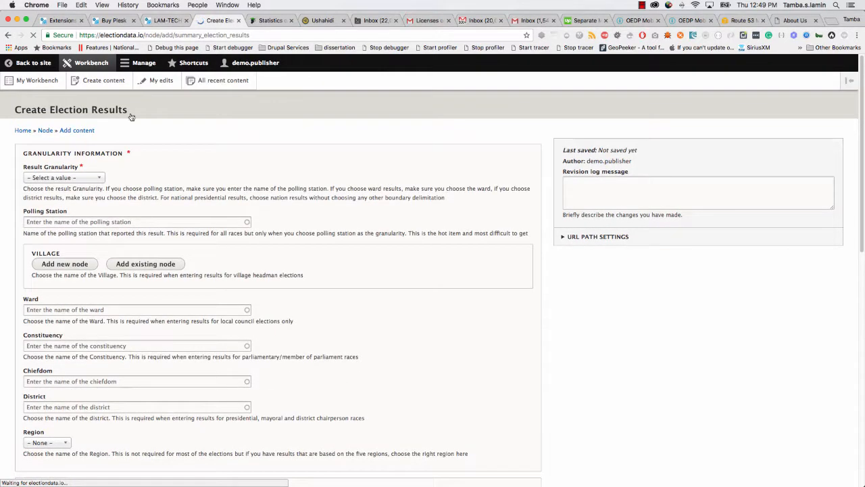
scroll(116, 229, down, 1)
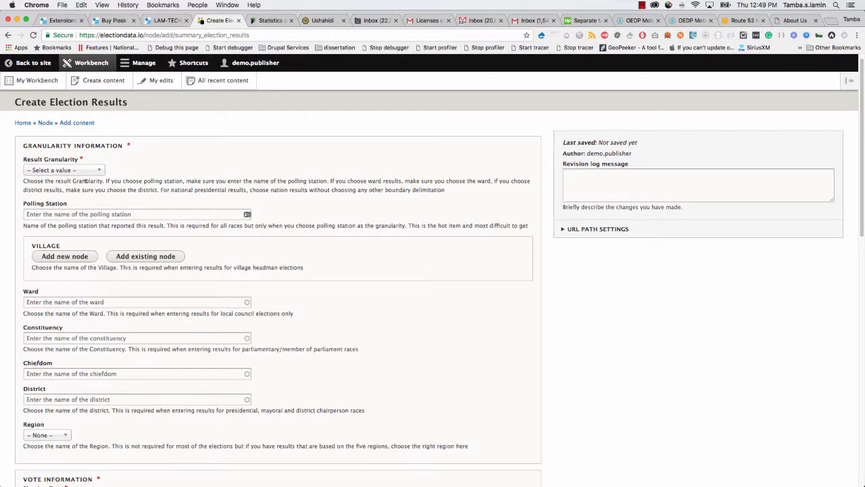
click(94, 170)
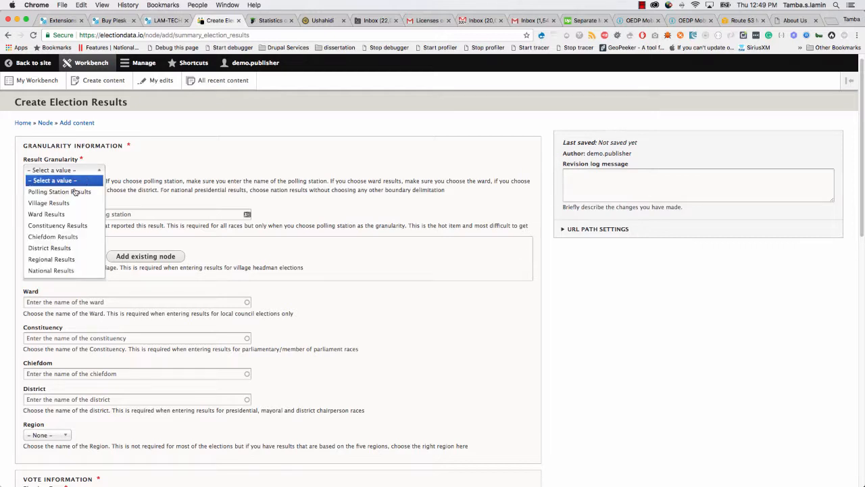
click(57, 204)
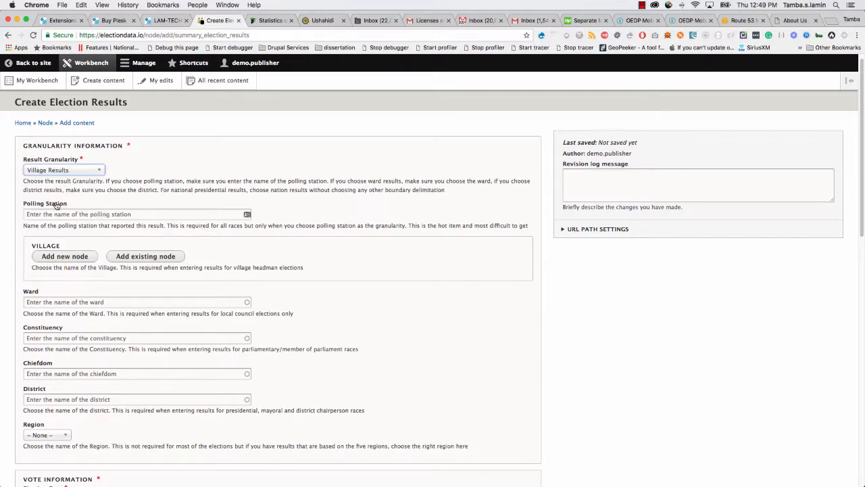
Bring the OpenElections Data folder in Google Drive into view.
click(49, 213)
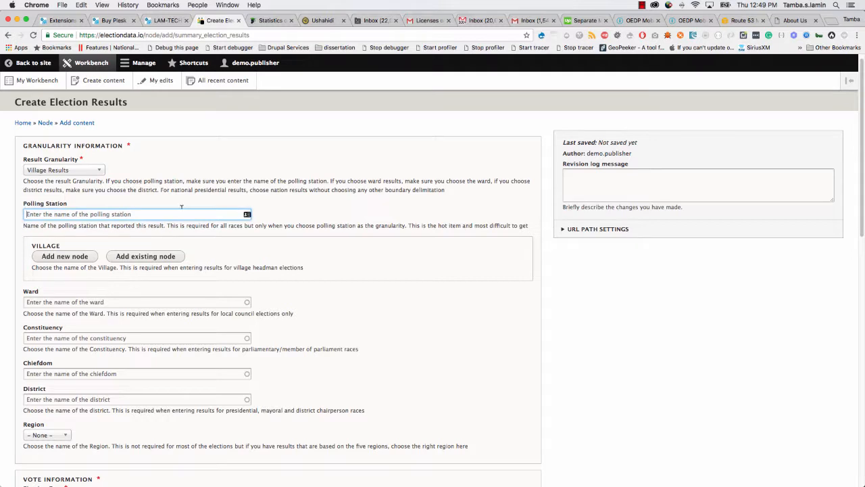
scroll(181, 207, down, 1)
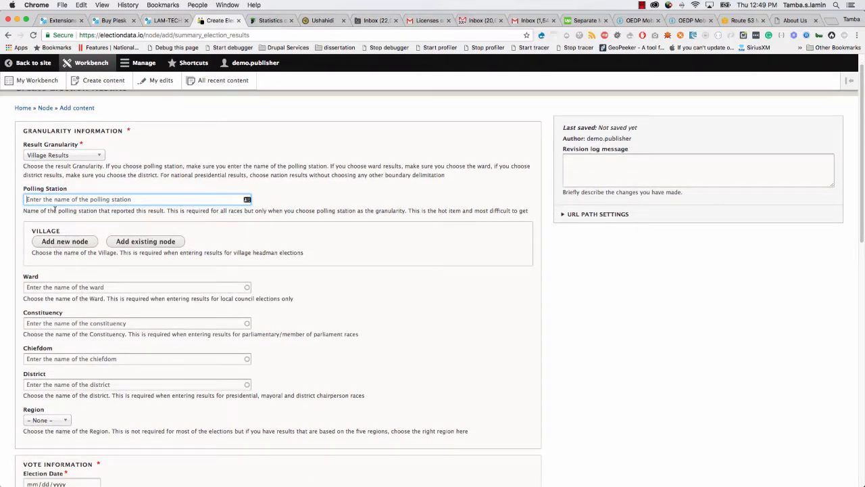
scroll(48, 196, up, 1)
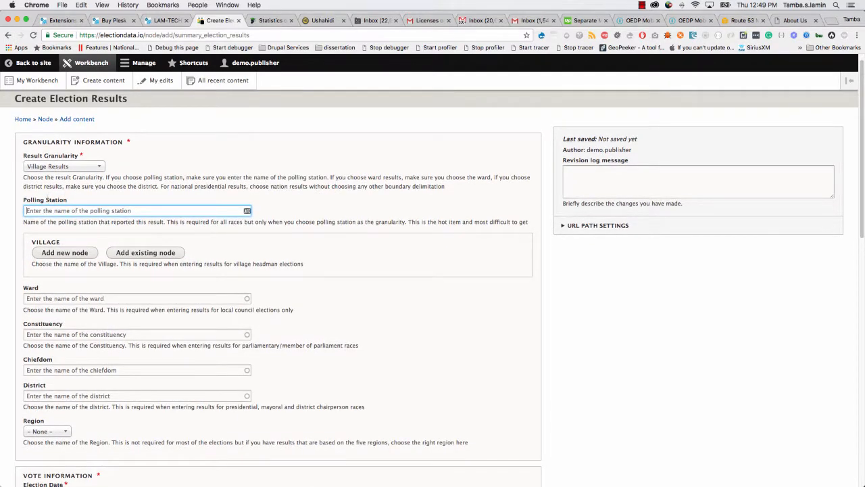
drag(419, 56, 263, 25)
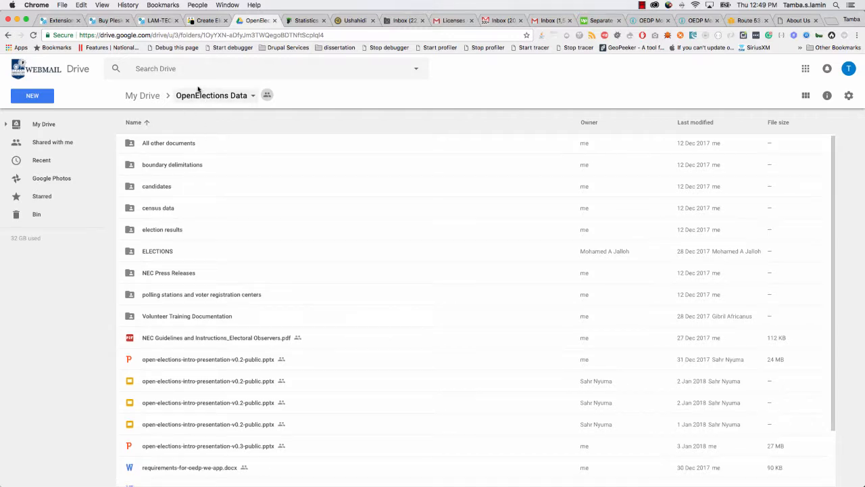
Open the Volunteer Training Documentation folder and select village-headman-results.pdf.
scroll(194, 203, down, 2)
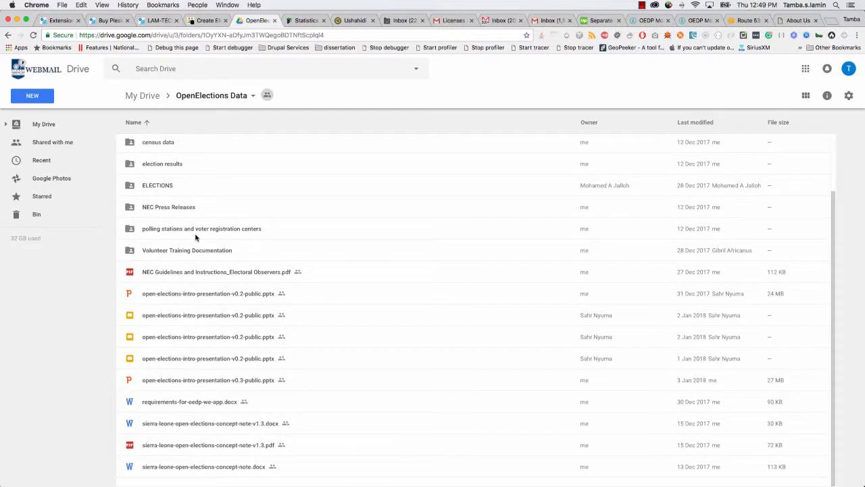
scroll(195, 237, up, 2)
scroll(195, 236, down, 2)
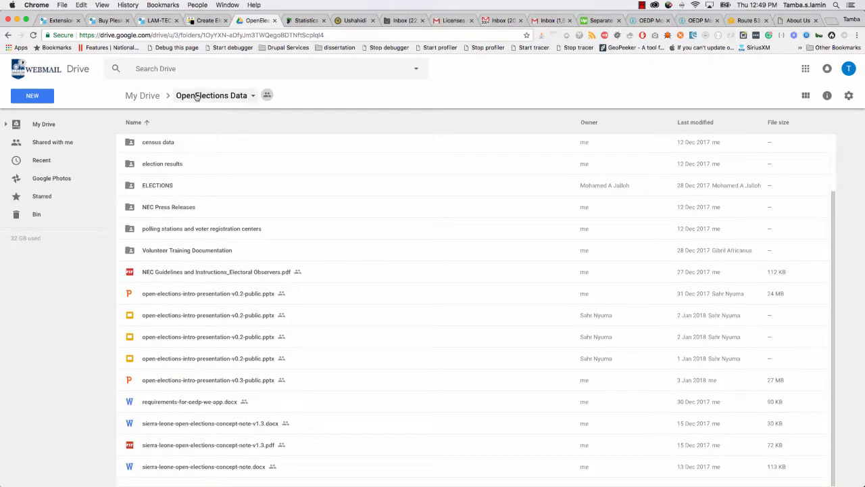
scroll(198, 272, up, 2)
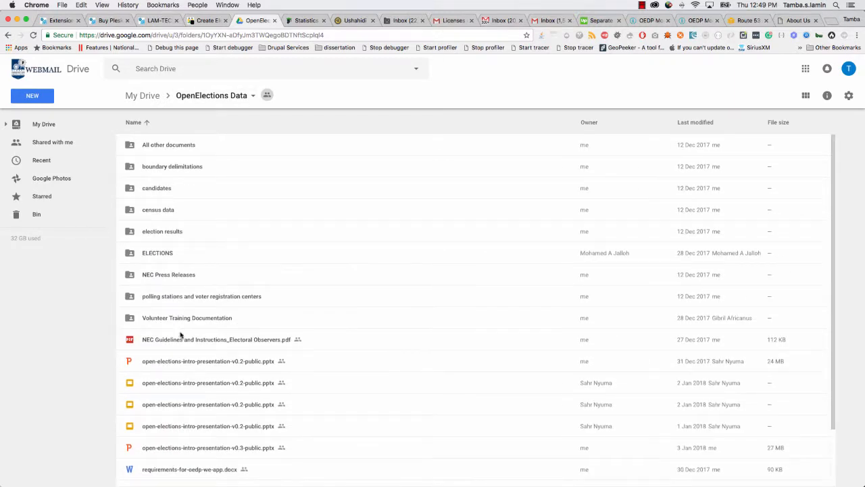
double_click(163, 318)
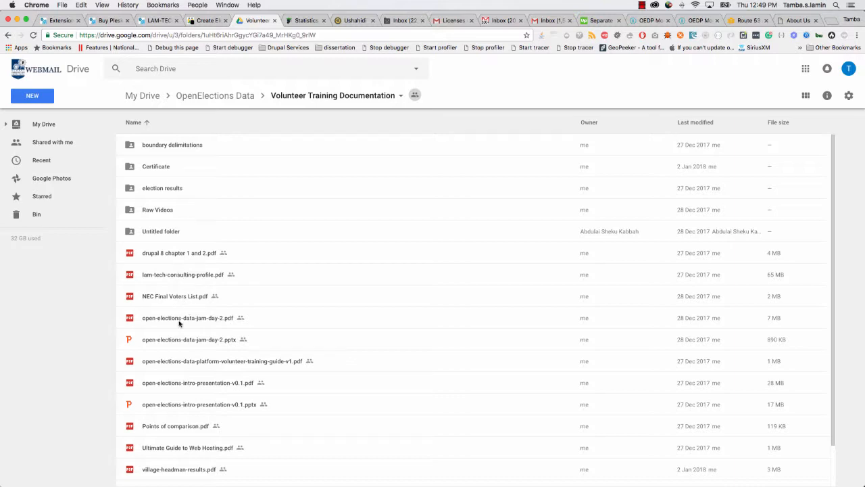
scroll(180, 325, down, 2)
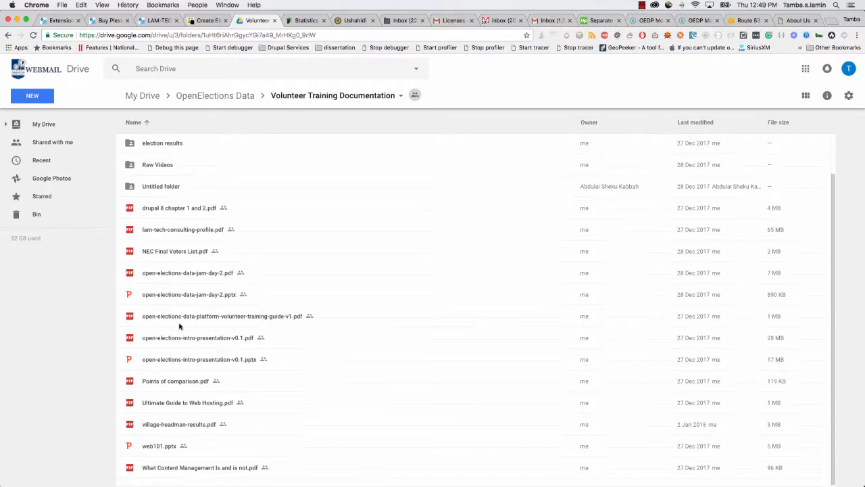
click(161, 426)
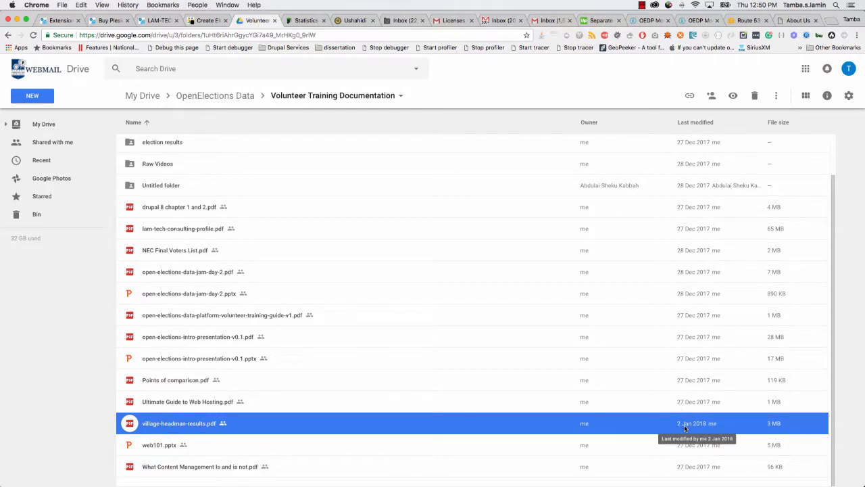
Preview village-headman-results.pdf down to its page-2 results table, then return to the form.
double_click(171, 424)
scroll(418, 283, down, 10)
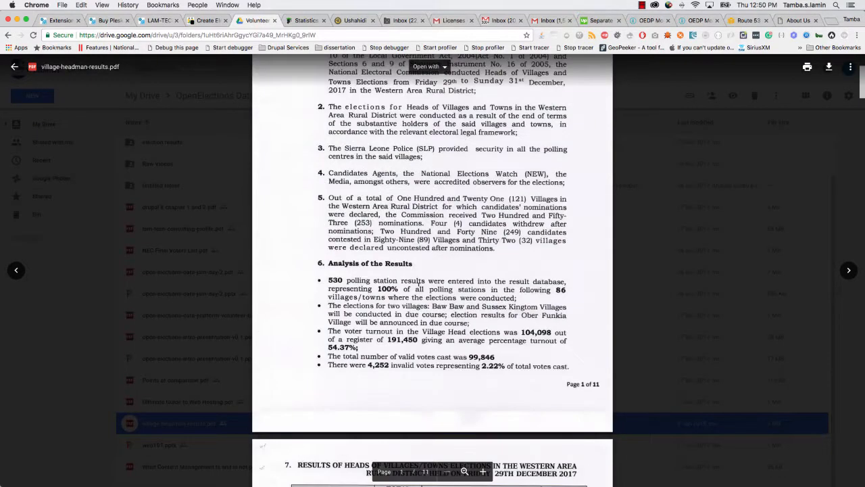
scroll(419, 284, down, 1)
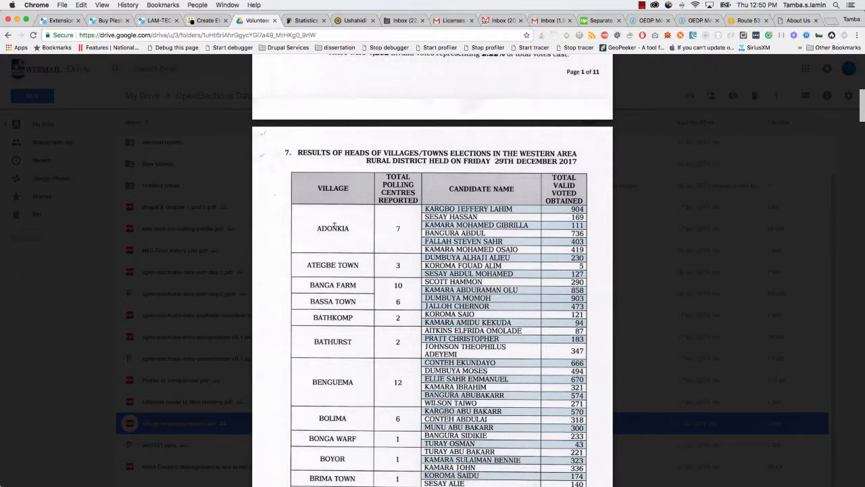
click(215, 22)
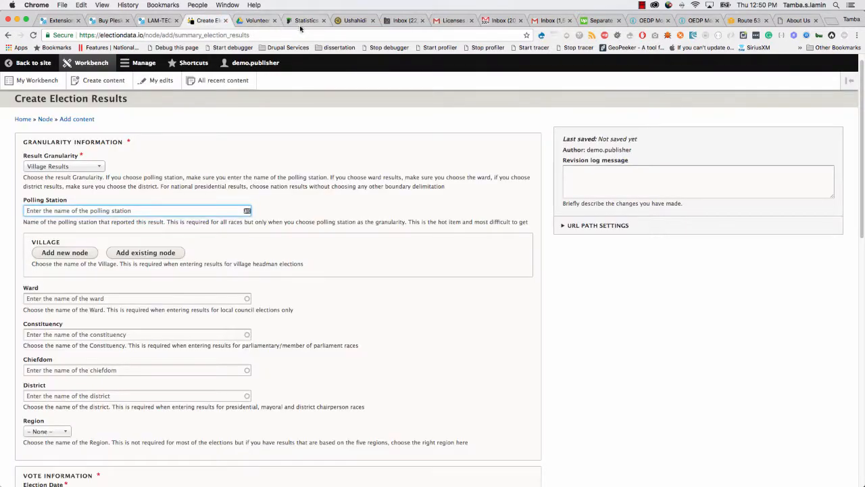
Attach the existing village Adonkia to the result.
click(140, 255)
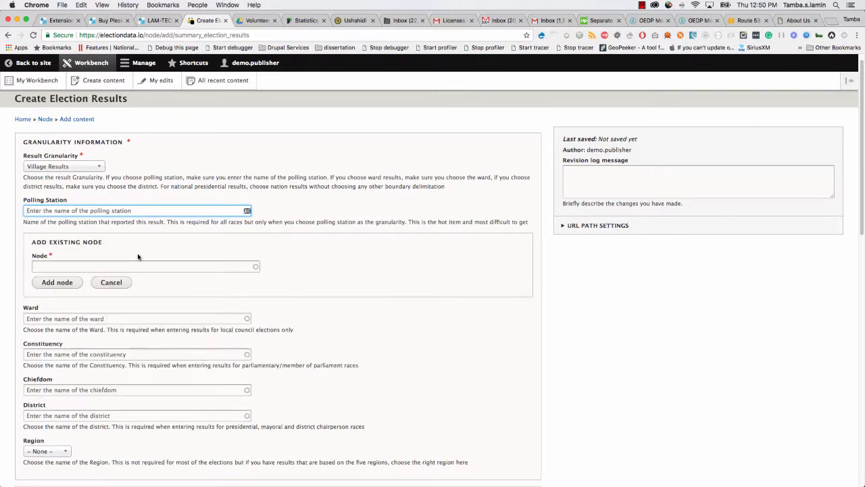
click(136, 265)
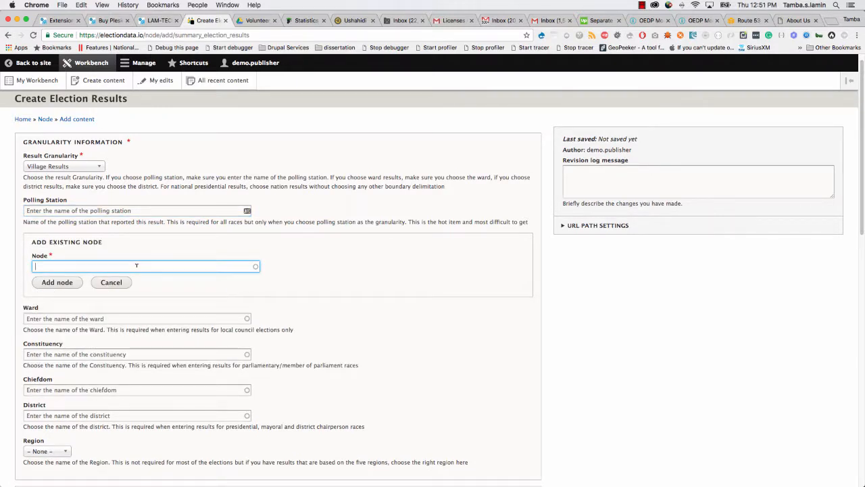
text(add)
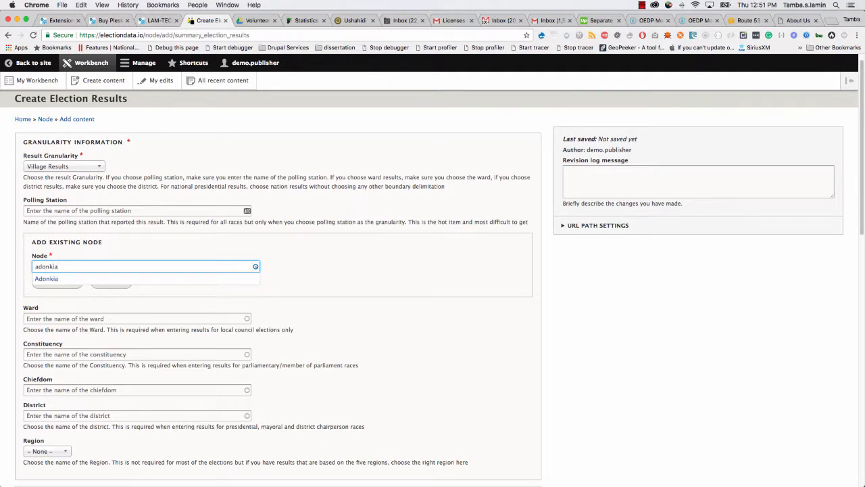
click(57, 278)
click(59, 284)
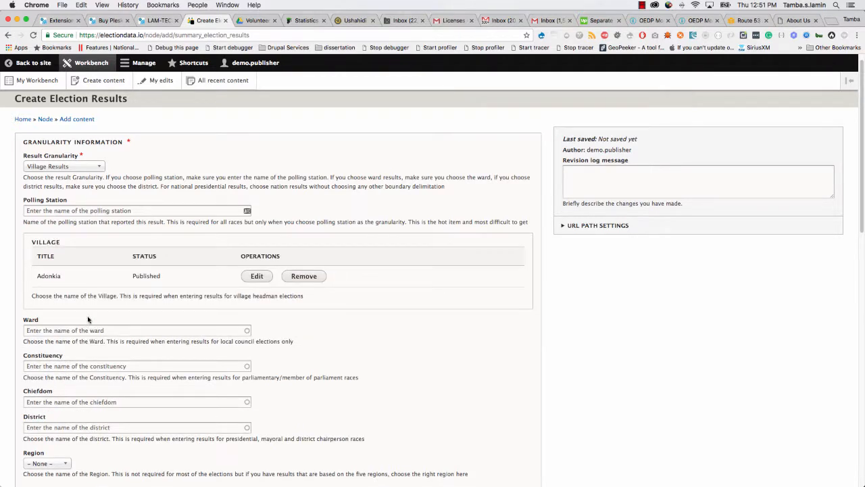
drag(40, 273, 61, 276)
Set the Region to West.
scroll(87, 293, down, 4)
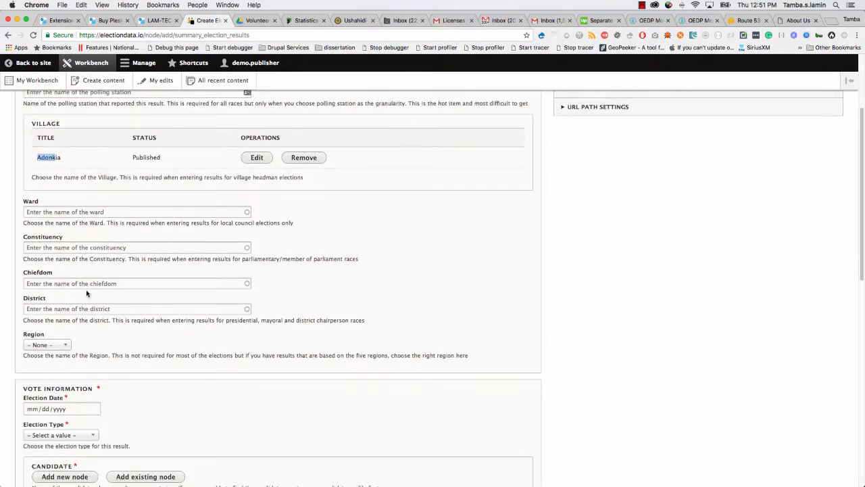
scroll(86, 293, down, 2)
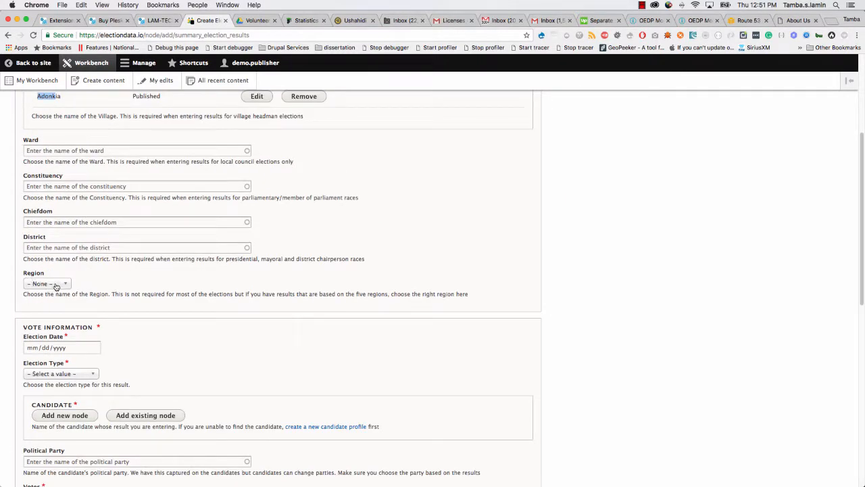
click(54, 284)
click(35, 351)
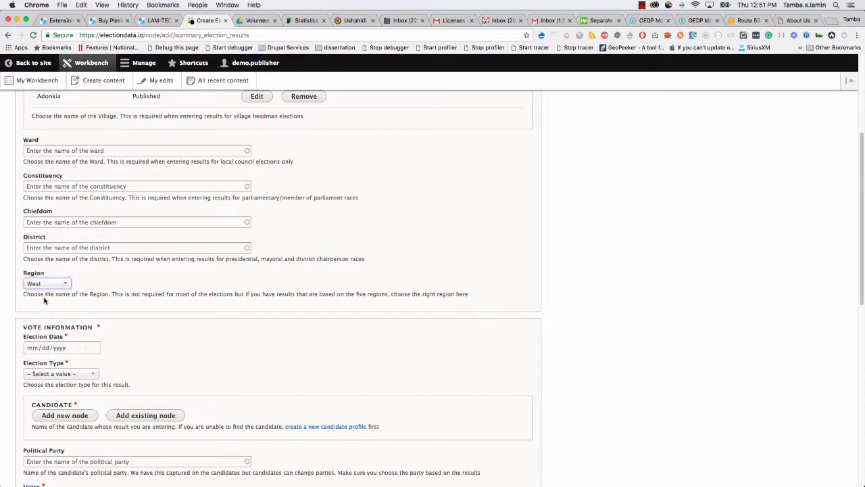
Set Election Date to 12/29/2017 and Election Type to Village Headmen.
scroll(42, 318, down, 2)
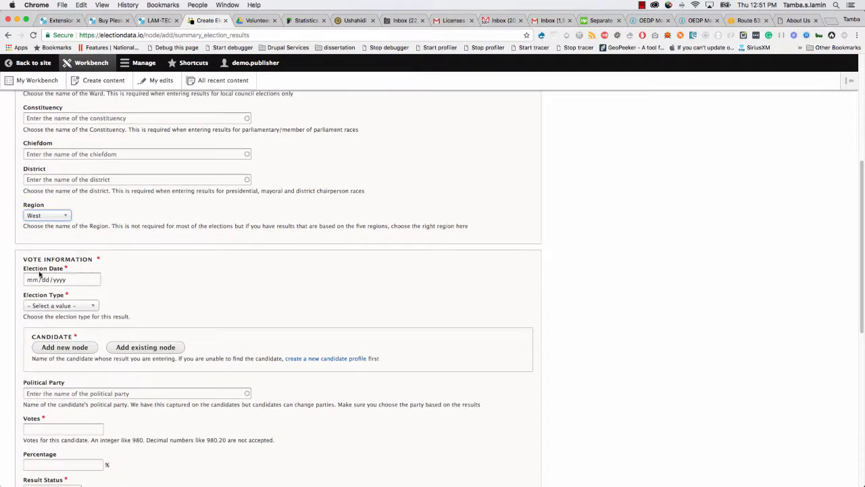
click(94, 281)
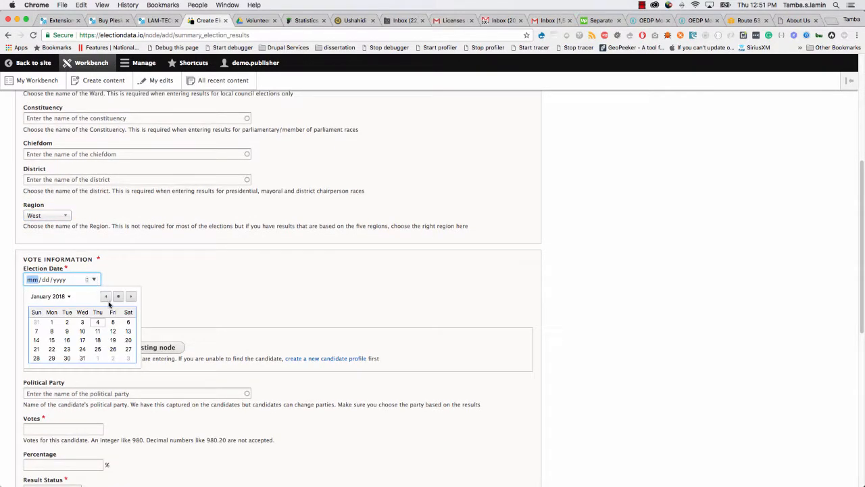
click(106, 297)
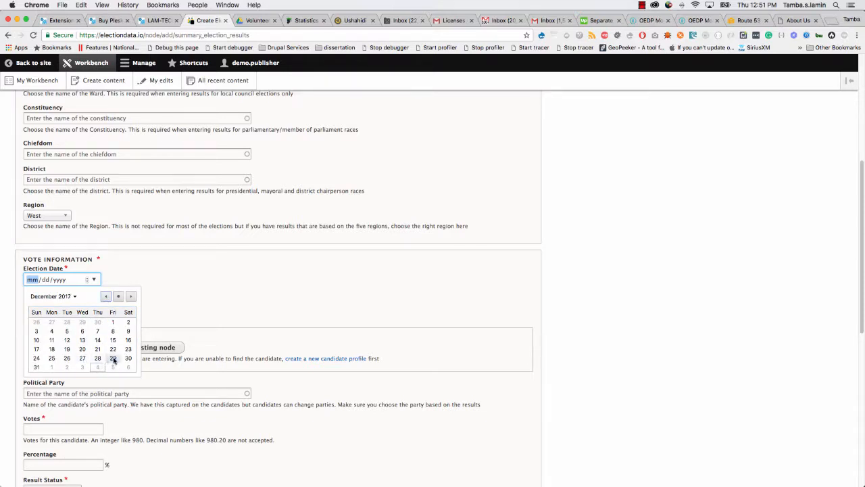
click(113, 359)
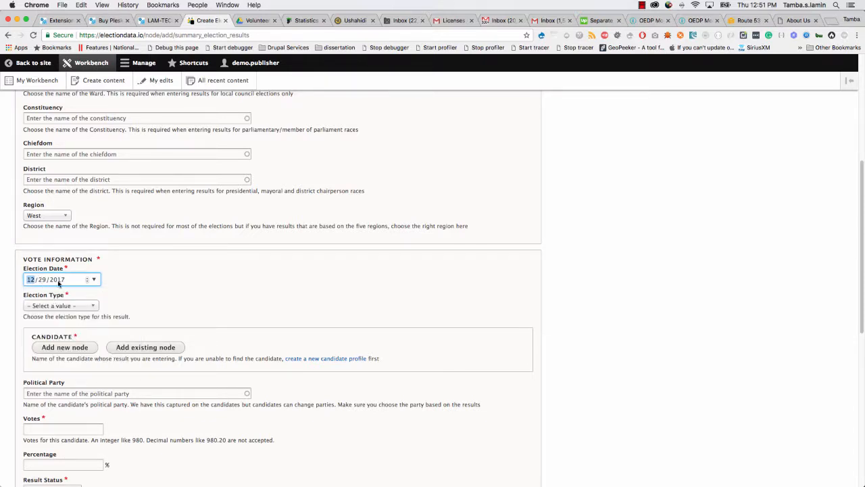
scroll(63, 283, down, 1)
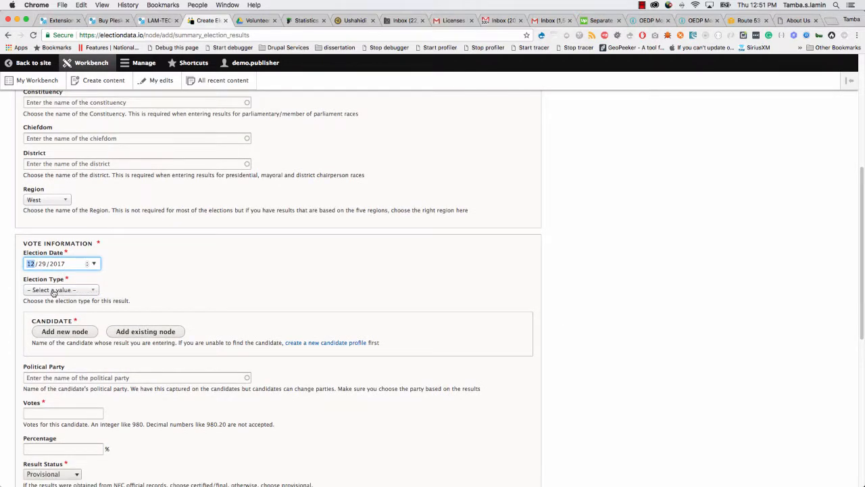
click(52, 290)
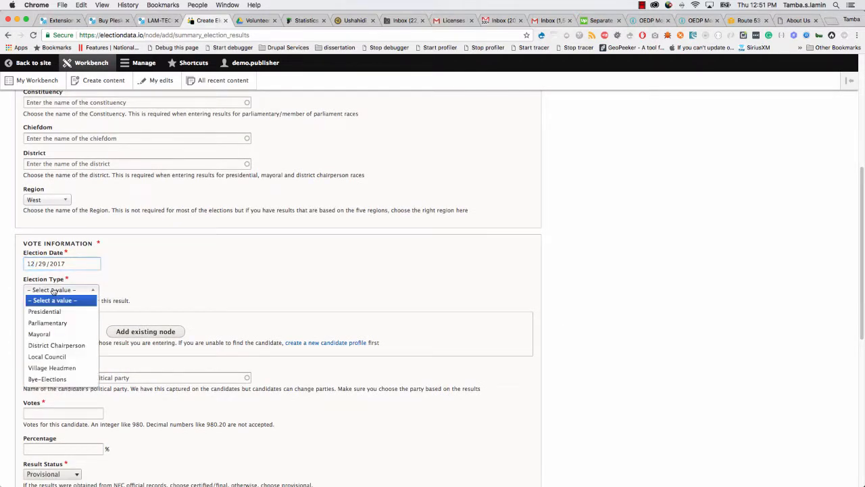
click(50, 369)
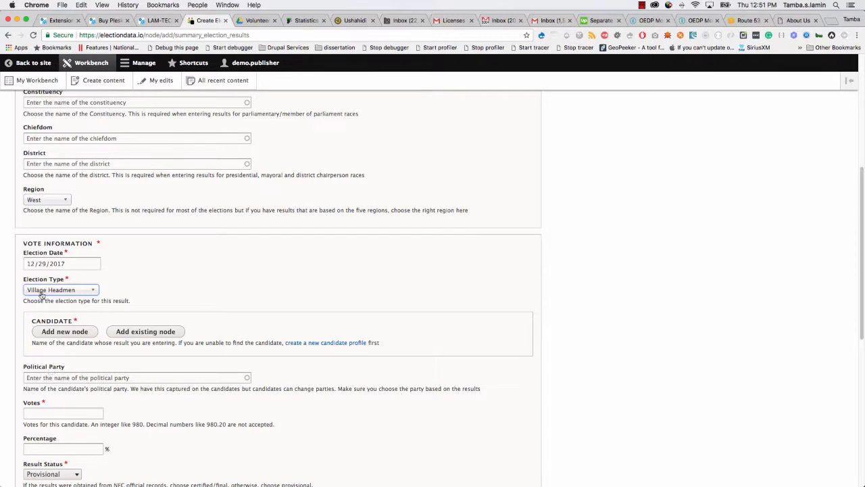
scroll(63, 332, down, 2)
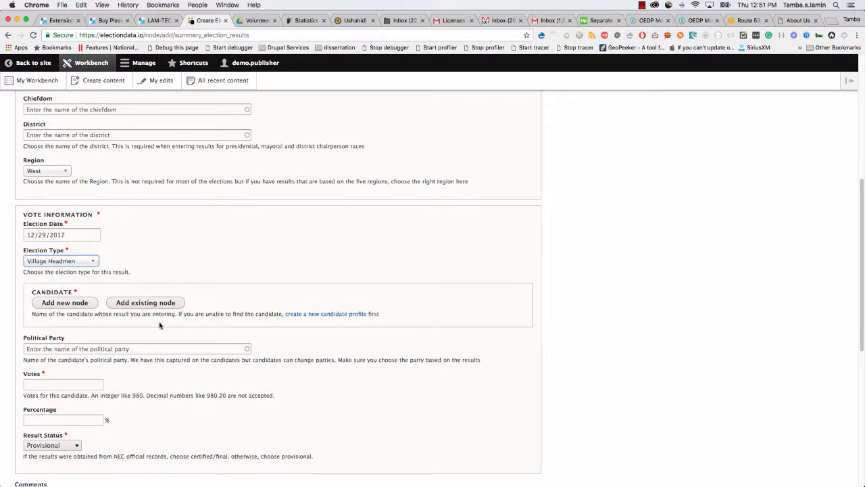
click(146, 305)
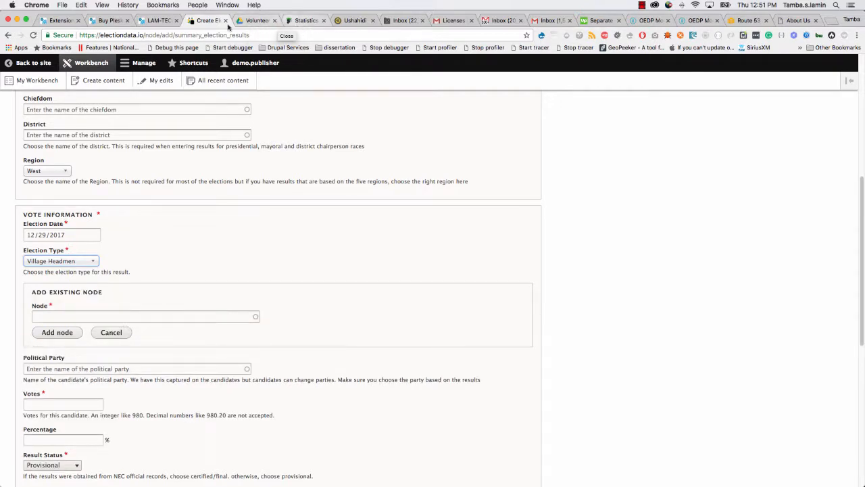
click(257, 20)
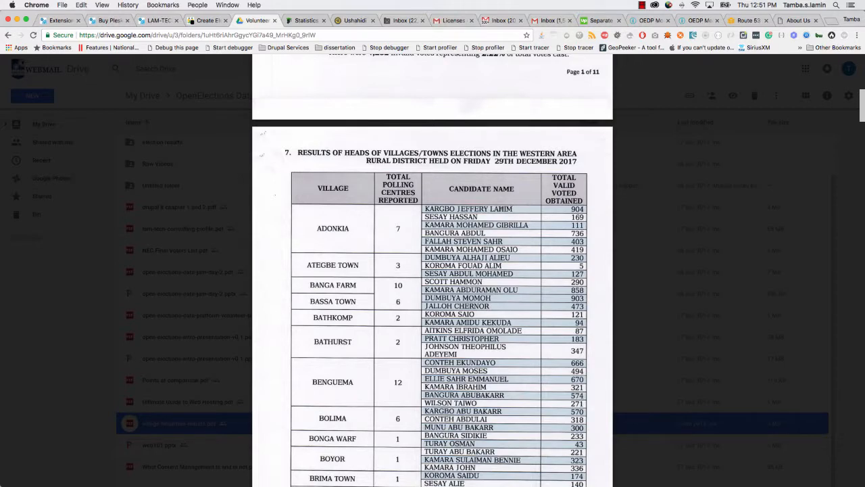
click(206, 21)
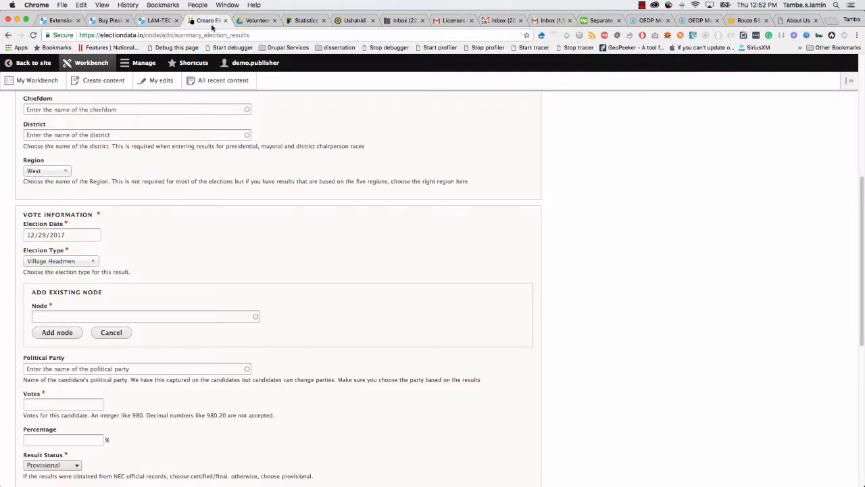
click(149, 315)
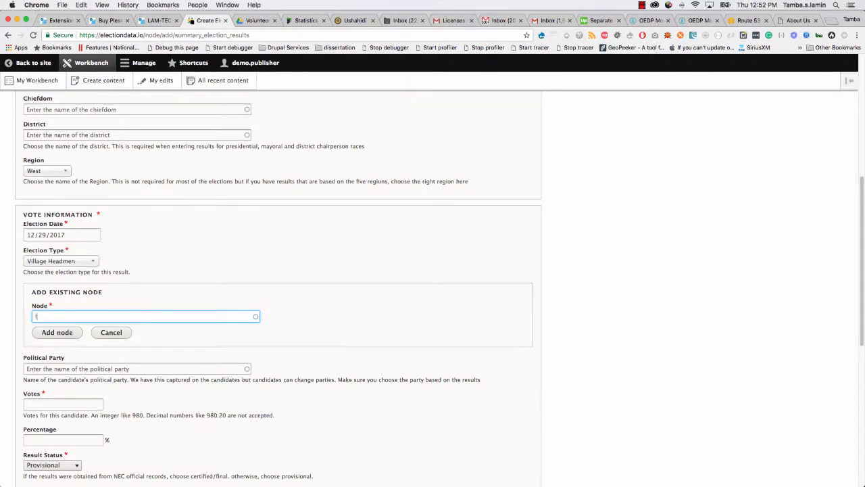
drag(72, 314, 22, 312)
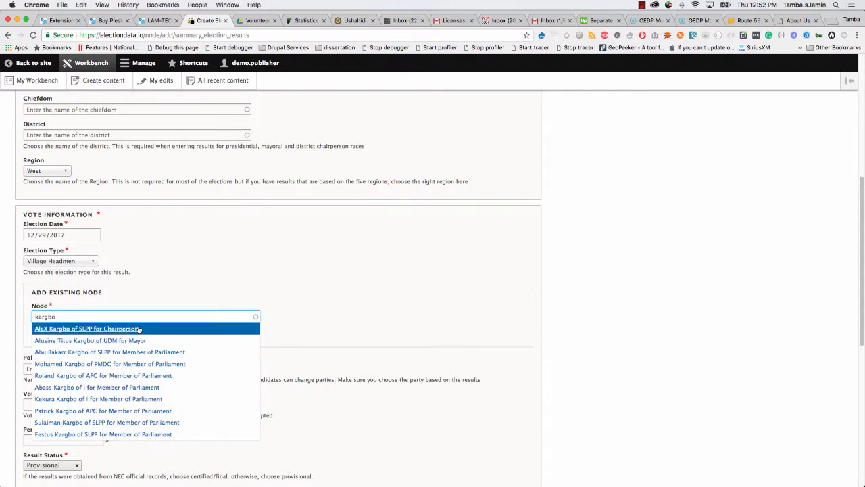
drag(65, 317, 8, 316)
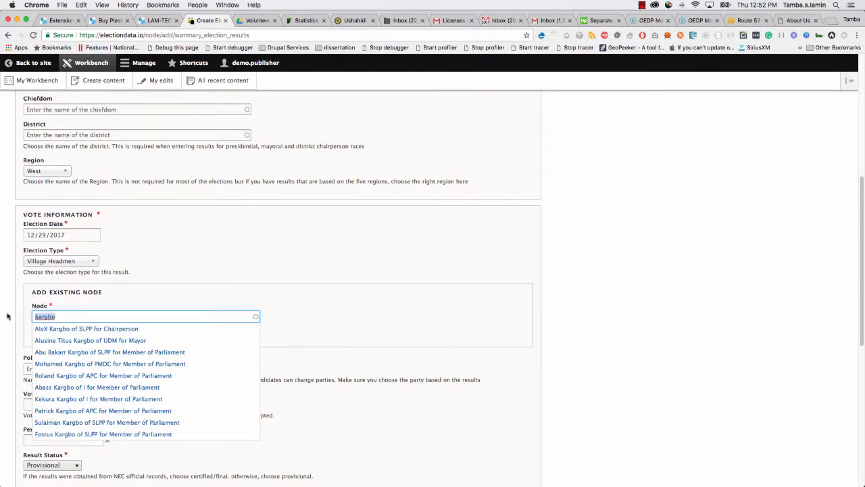
click(15, 317)
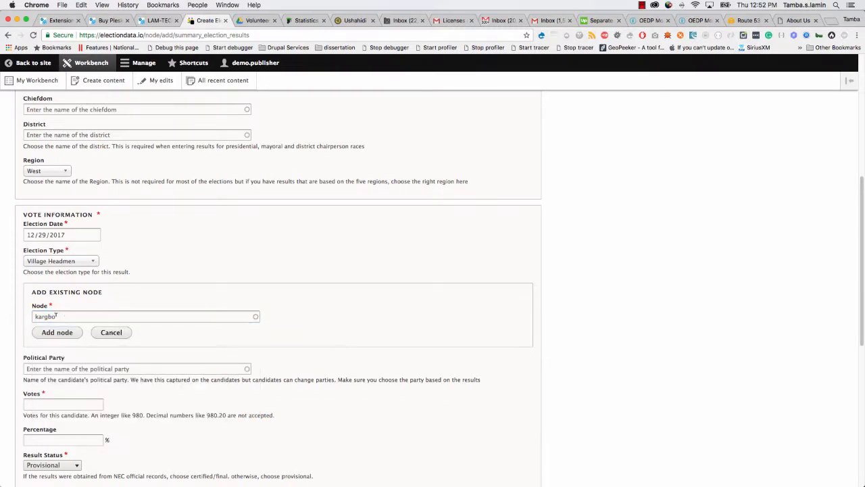
click(110, 333)
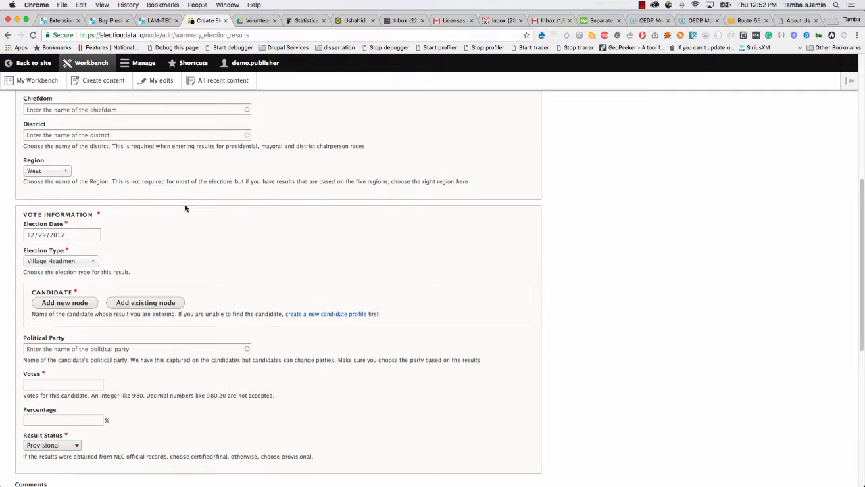
Add a new candidate node and look up the candidate's name in the results PDF.
click(57, 305)
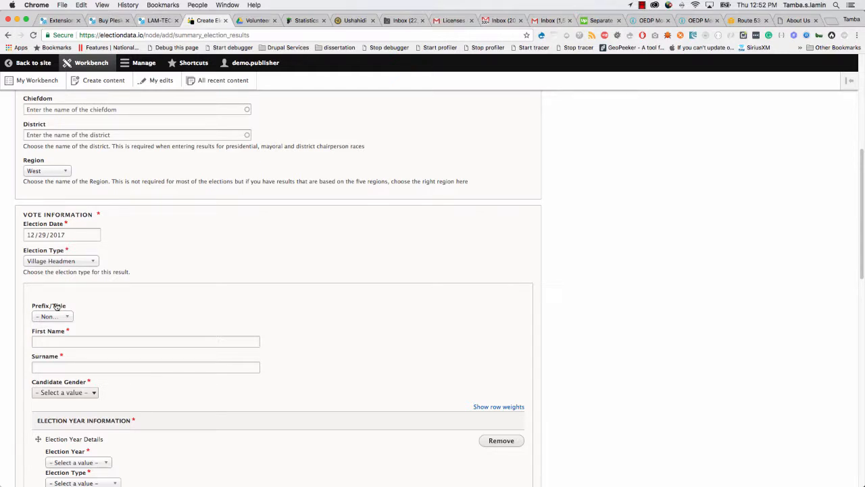
scroll(64, 311, down, 2)
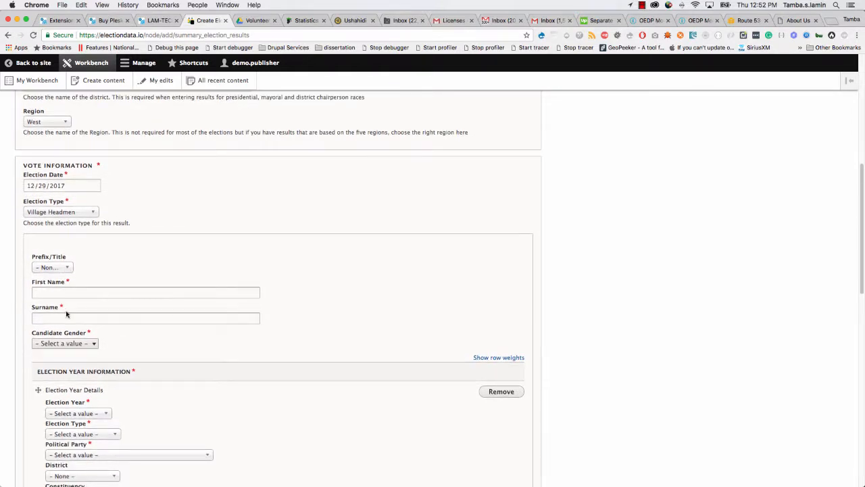
scroll(64, 262, up, 1)
scroll(65, 261, down, 1)
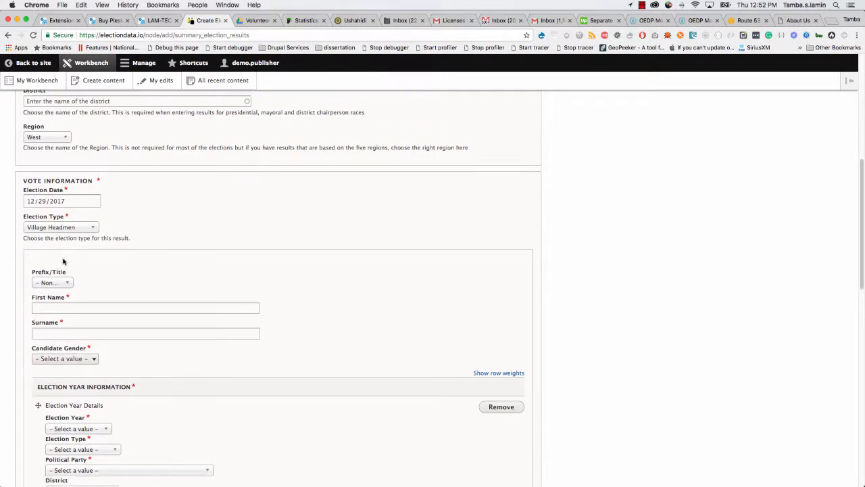
scroll(64, 262, up, 1)
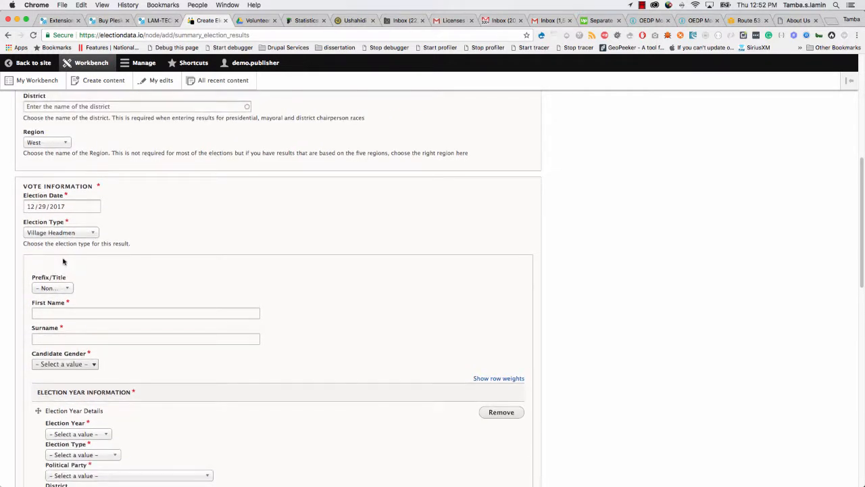
scroll(63, 261, down, 1)
scroll(63, 261, down, 2)
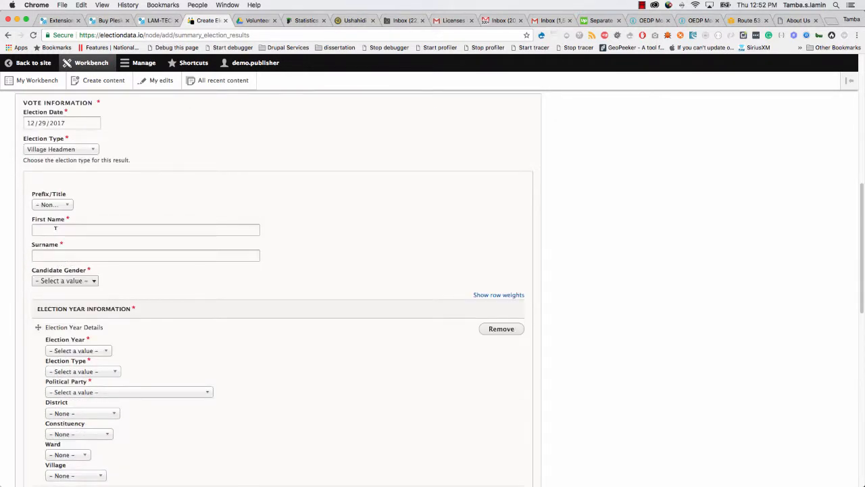
click(256, 20)
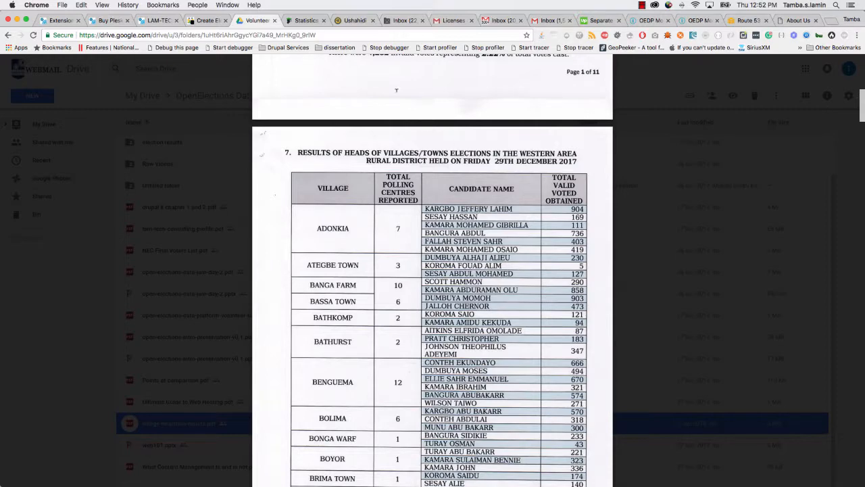
click(202, 22)
Enter the candidate's first name, correcting its spelling against the PDF.
click(100, 230)
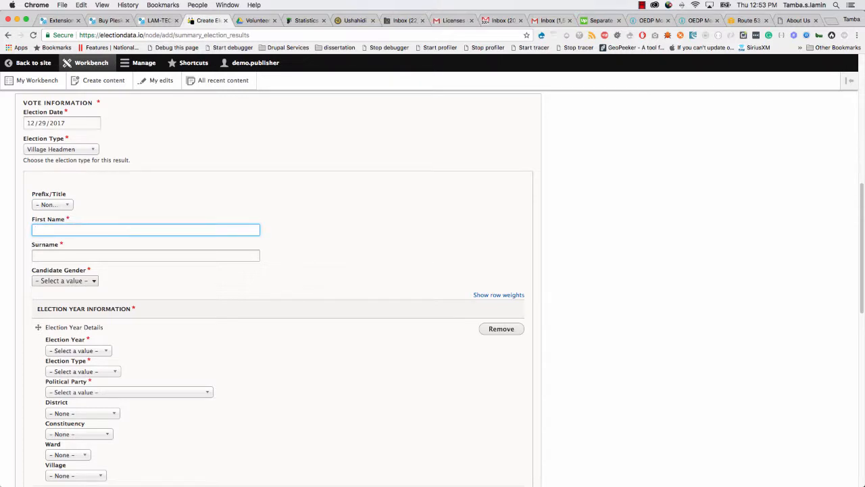
click(260, 21)
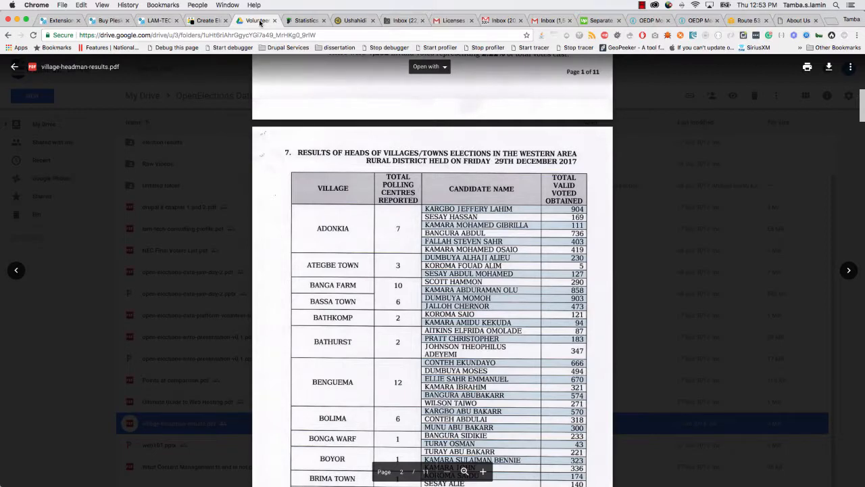
click(205, 21)
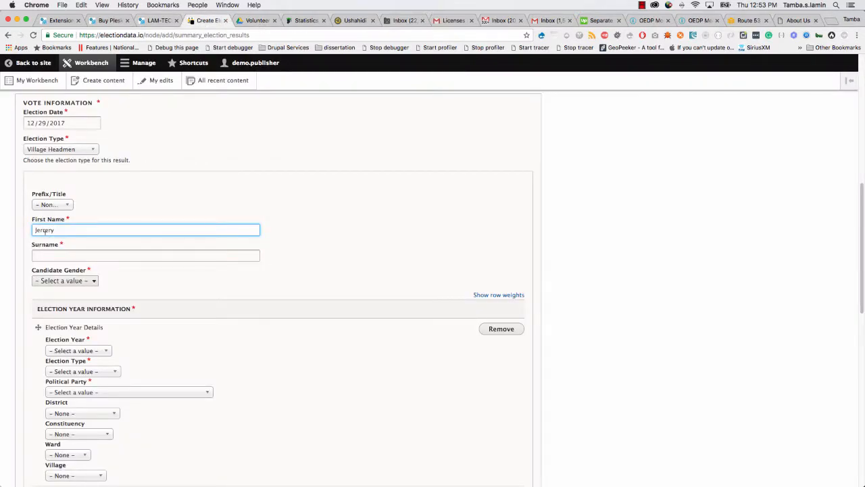
key(BackSpace)
key(BackSpace)
text(ff)
click(254, 21)
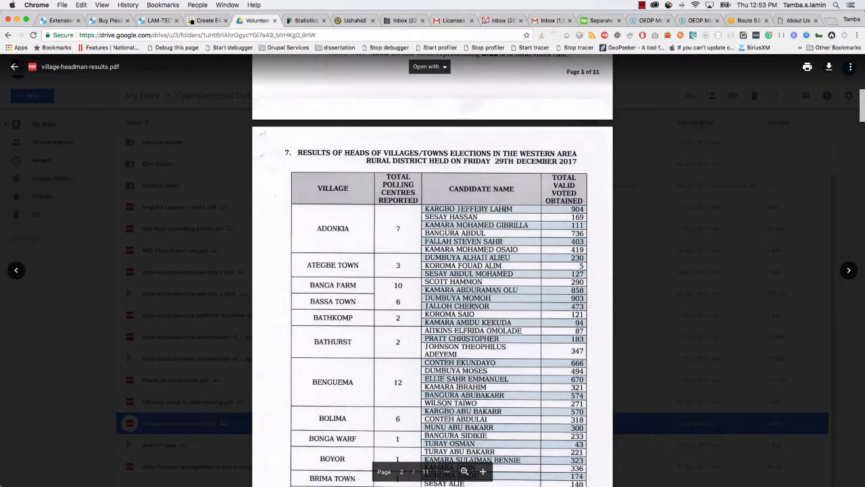
click(207, 20)
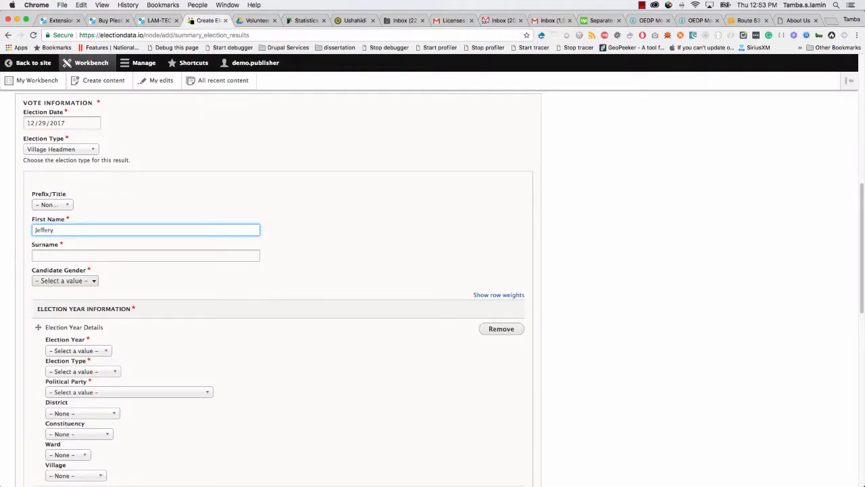
Enter the candidate's surname.
click(115, 256)
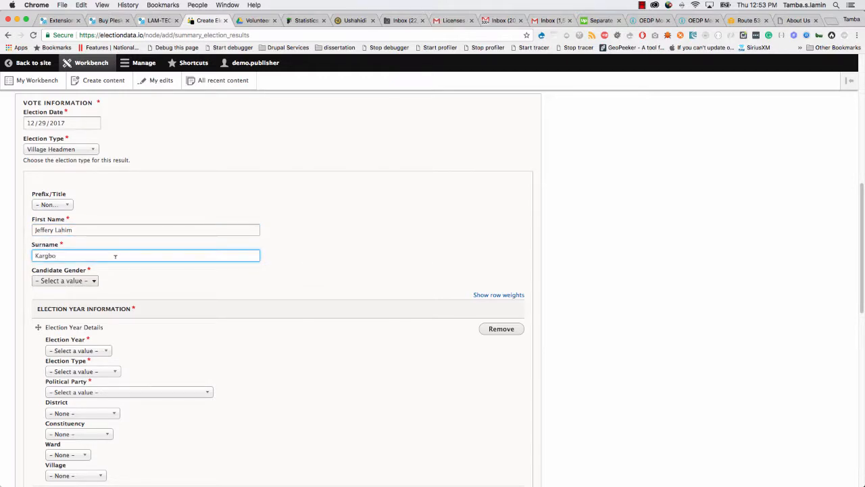
scroll(115, 256, down, 1)
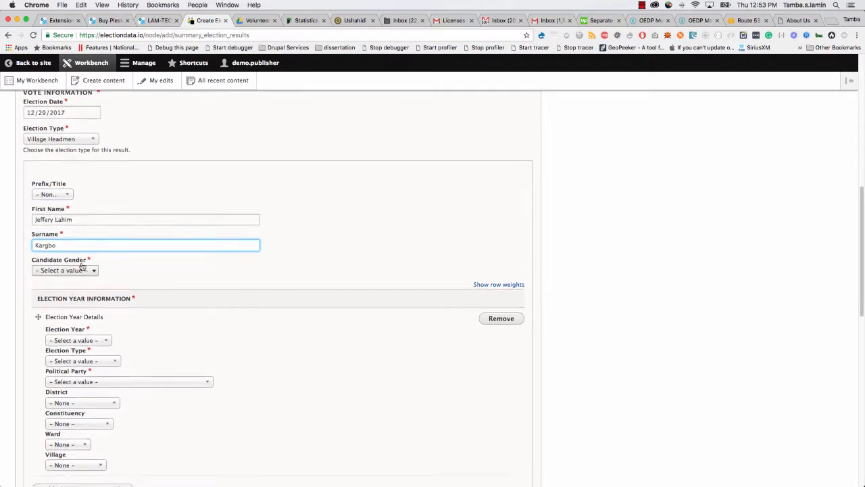
Set the candidate's gender to Male and election year to 2018.
click(73, 270)
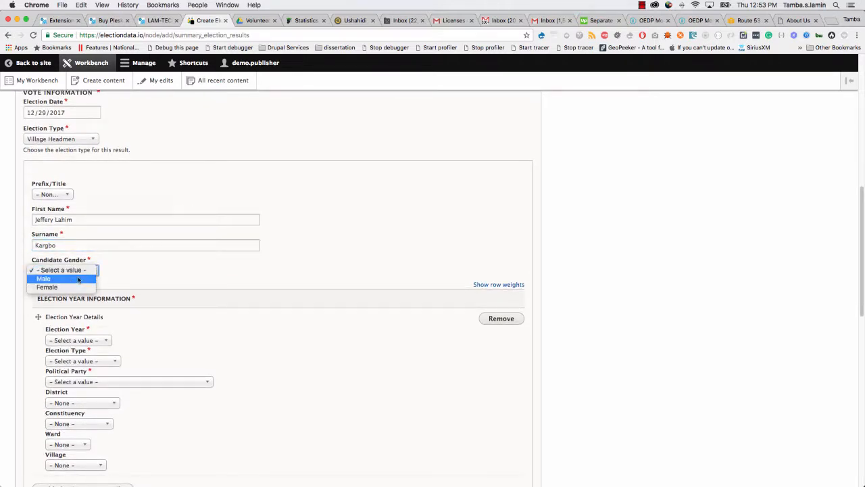
click(71, 279)
scroll(21, 364, down, 3)
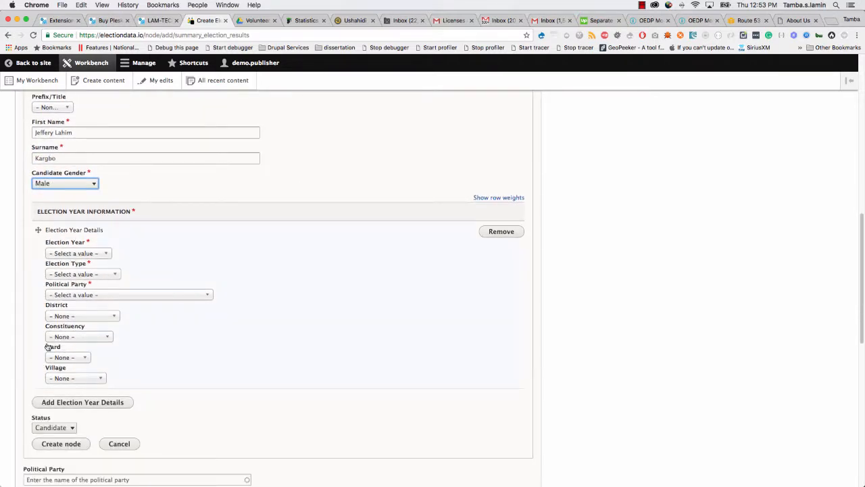
click(69, 253)
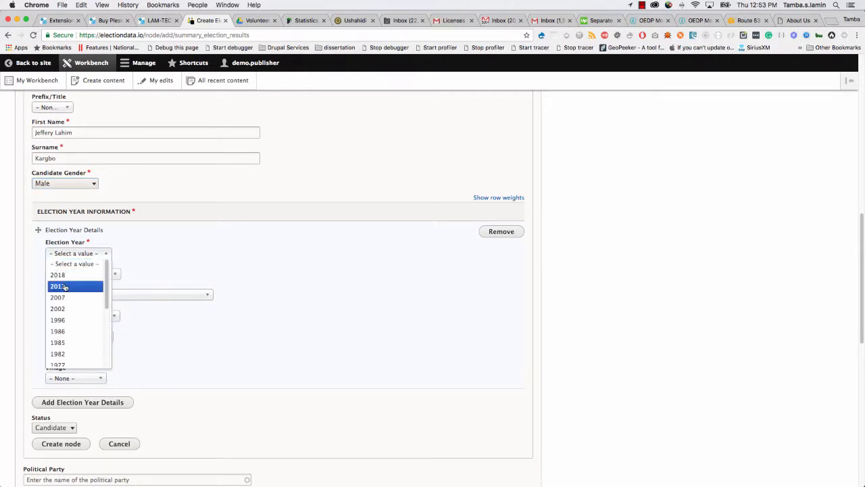
click(66, 276)
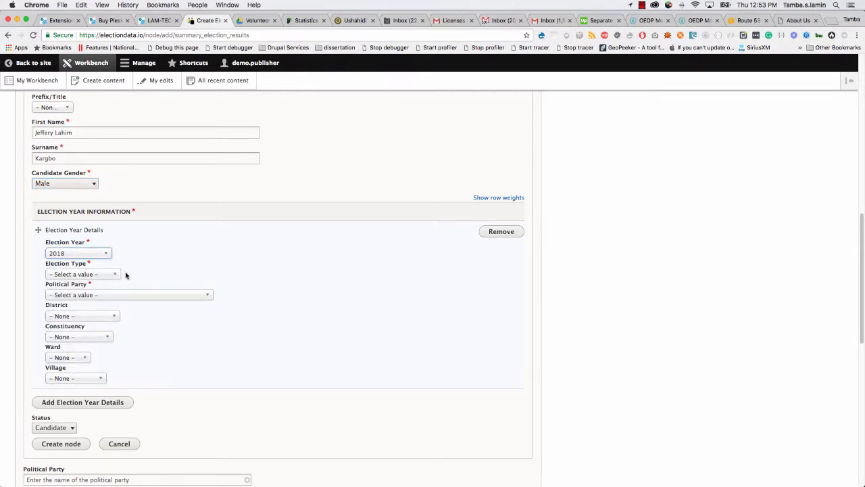
scroll(129, 287, down, 1)
Choose Village Headmen and party Independent (I), then create the candidate profile.
click(96, 267)
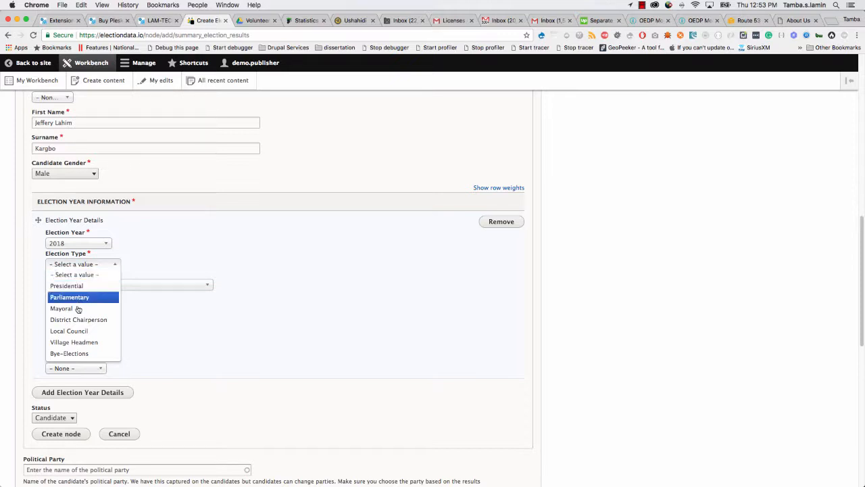
click(79, 344)
scroll(50, 323, down, 2)
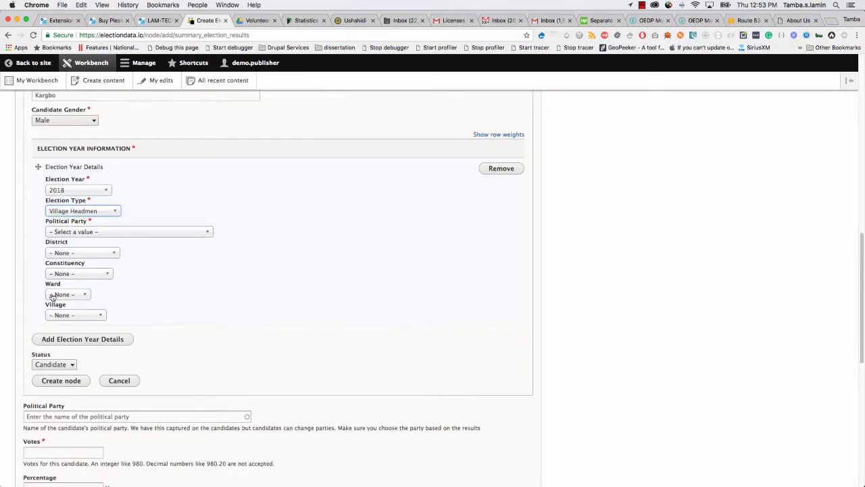
click(113, 236)
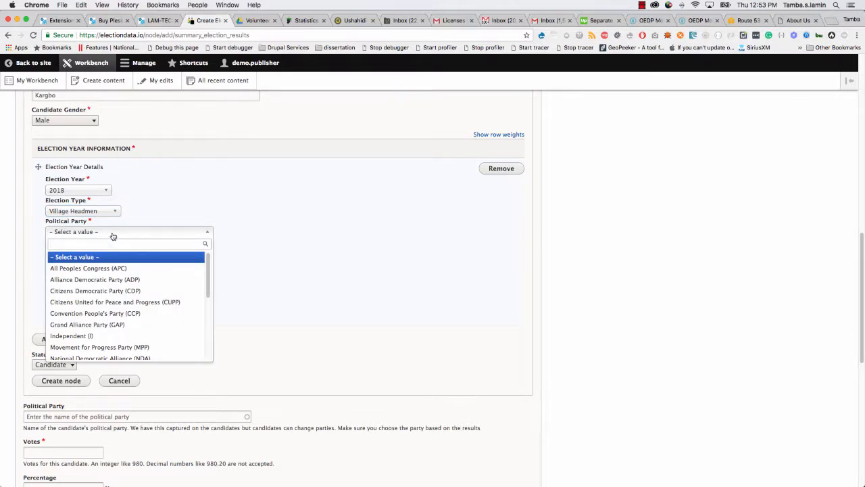
click(91, 336)
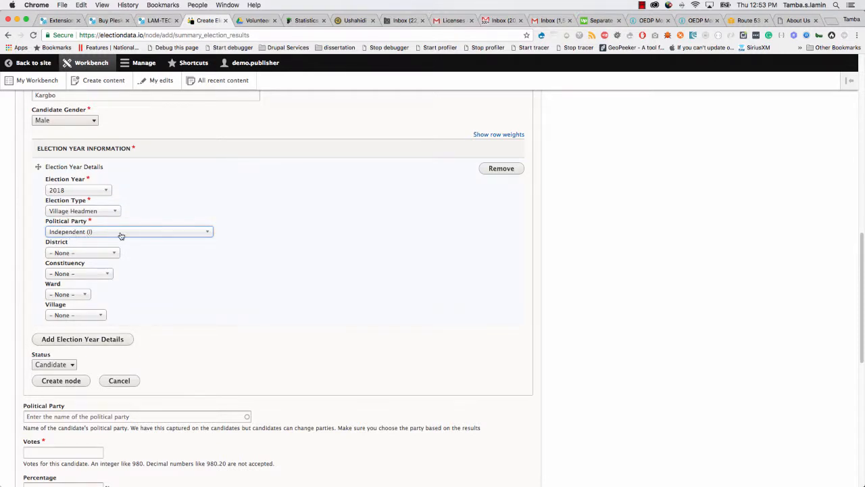
click(61, 382)
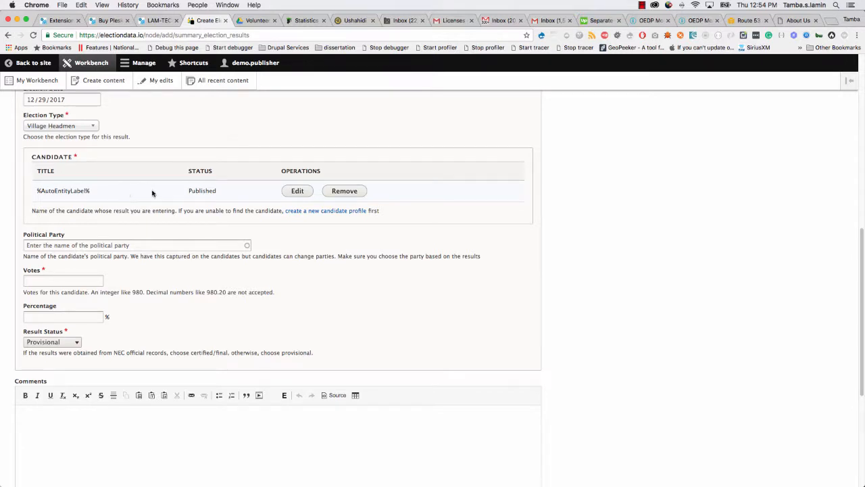
Enter 904 votes for the candidate, checked against the results PDF.
scroll(211, 294, up, 2)
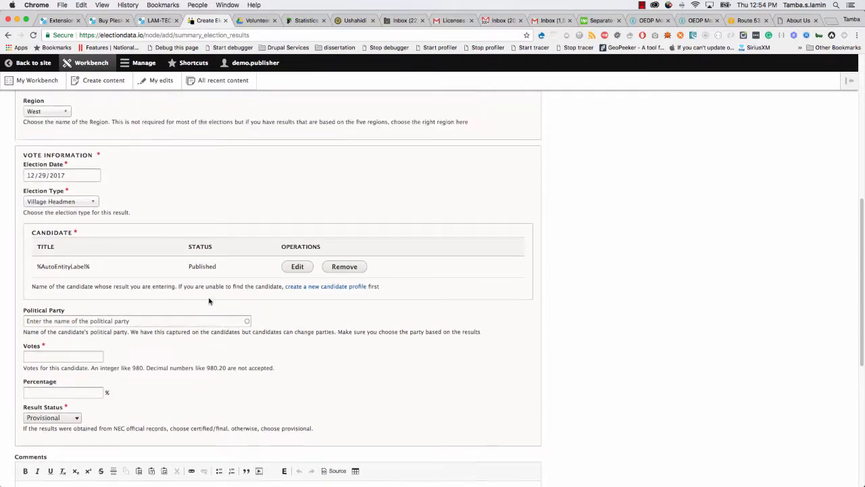
scroll(210, 301, up, 1)
scroll(209, 302, down, 1)
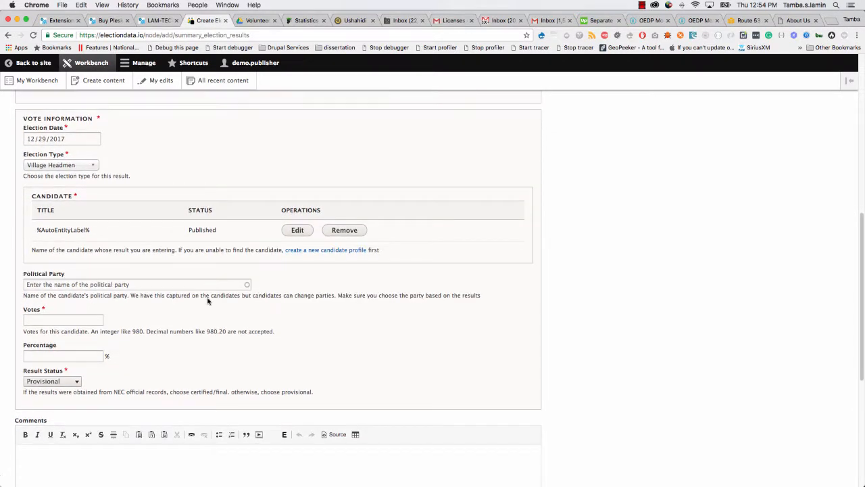
click(52, 320)
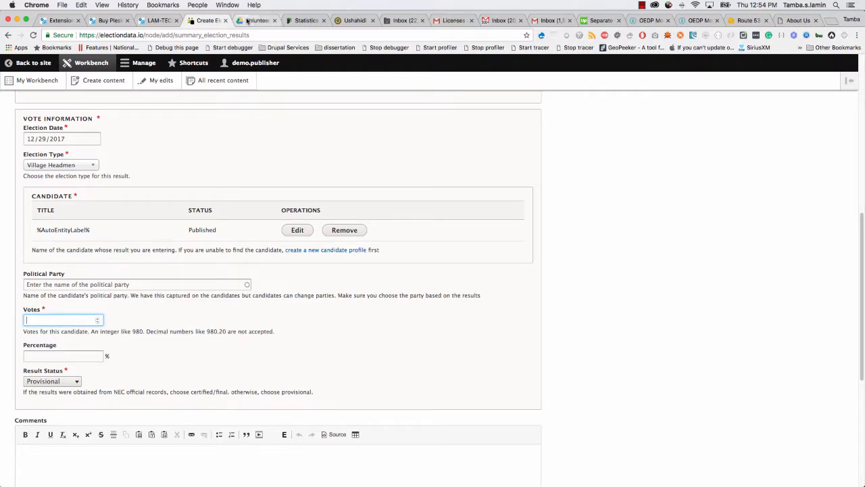
click(248, 20)
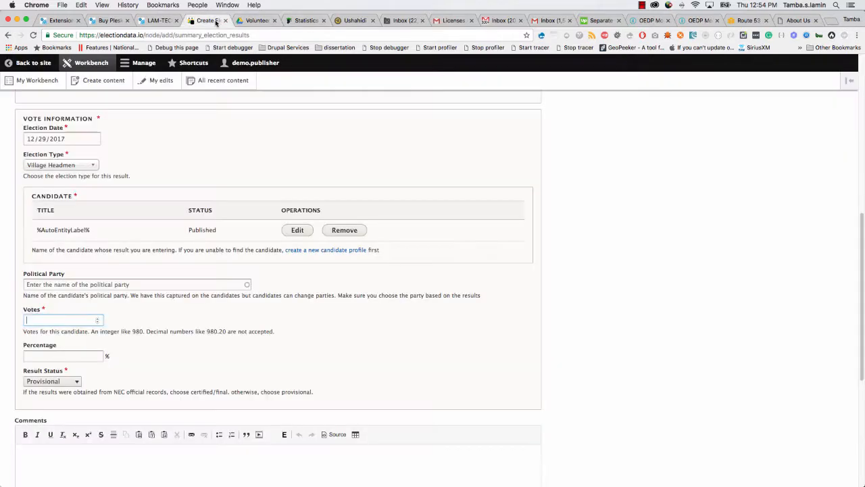
click(208, 20)
text(904)
click(44, 352)
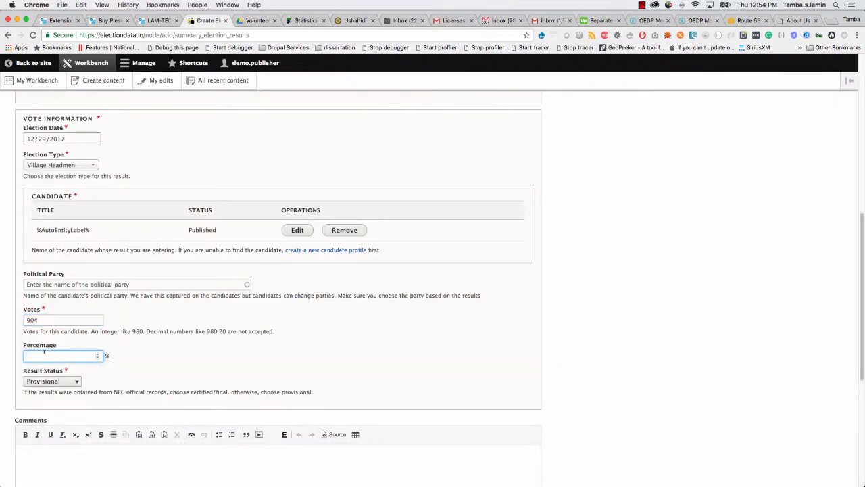
Set the Result Status to Final/Certified.
scroll(26, 378, down, 2)
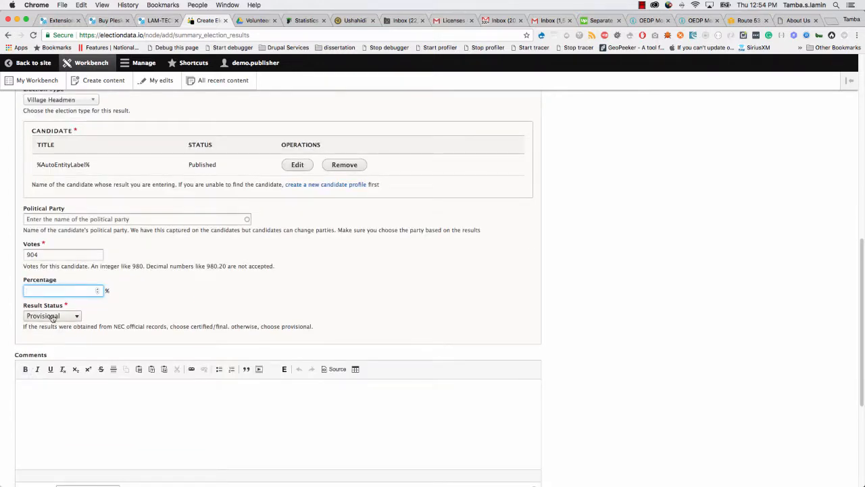
click(52, 319)
click(49, 324)
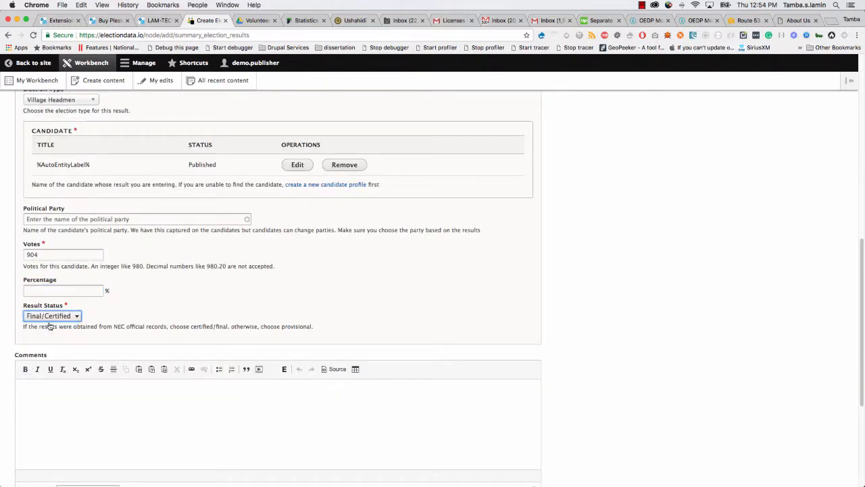
scroll(34, 358, down, 5)
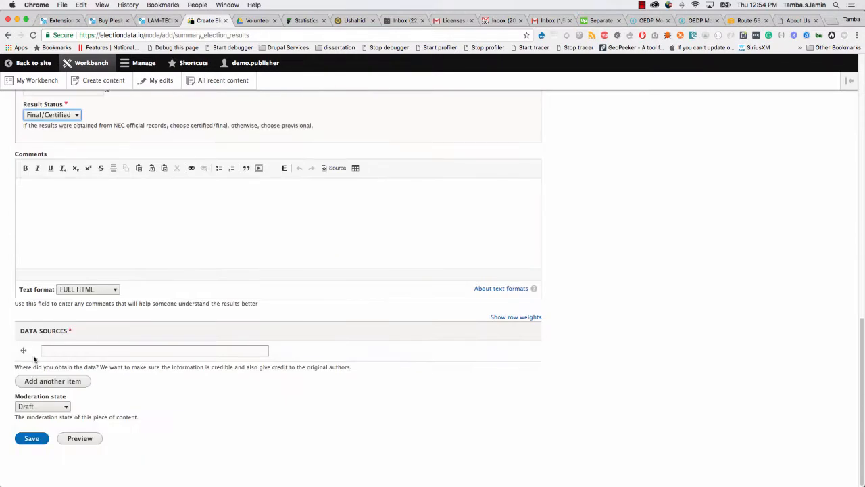
Enter NEC as the result's data source.
click(53, 350)
text(NEC)
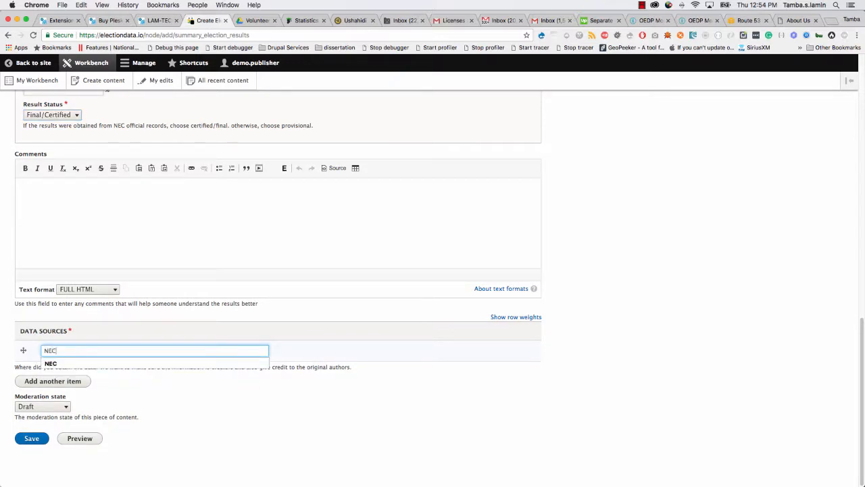
click(62, 365)
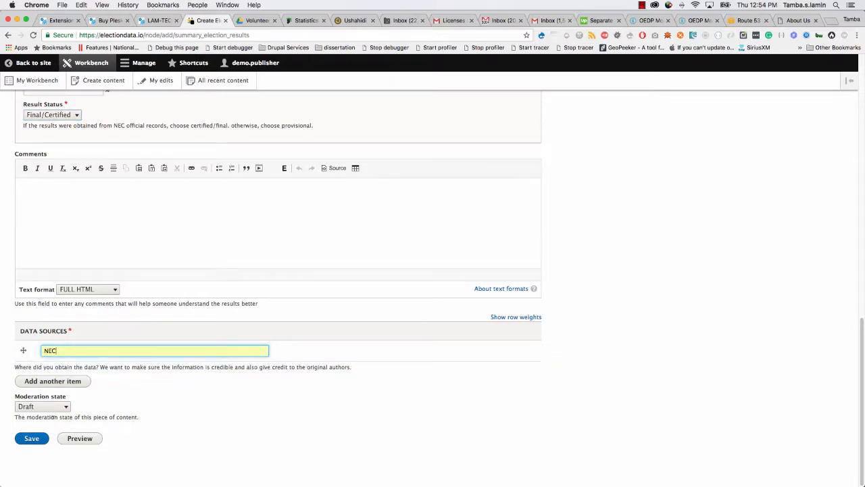
scroll(57, 369, up, 15)
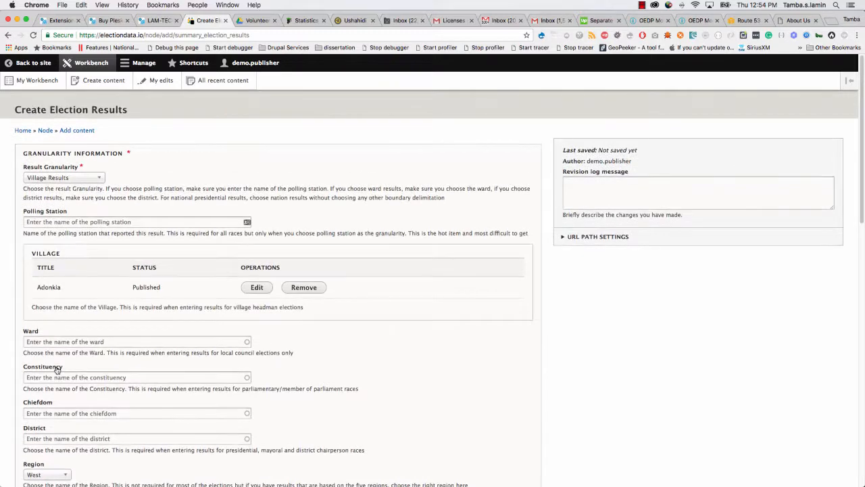
scroll(57, 369, down, 15)
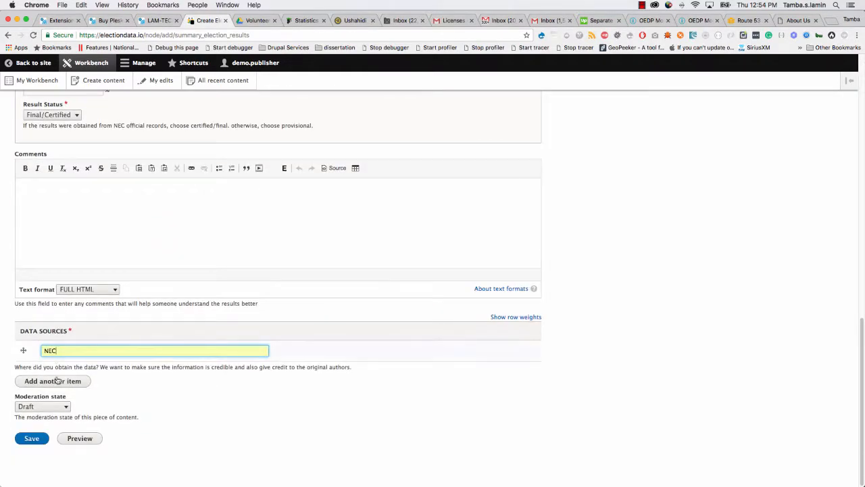
Set the moderation state to Published.
click(55, 409)
click(30, 423)
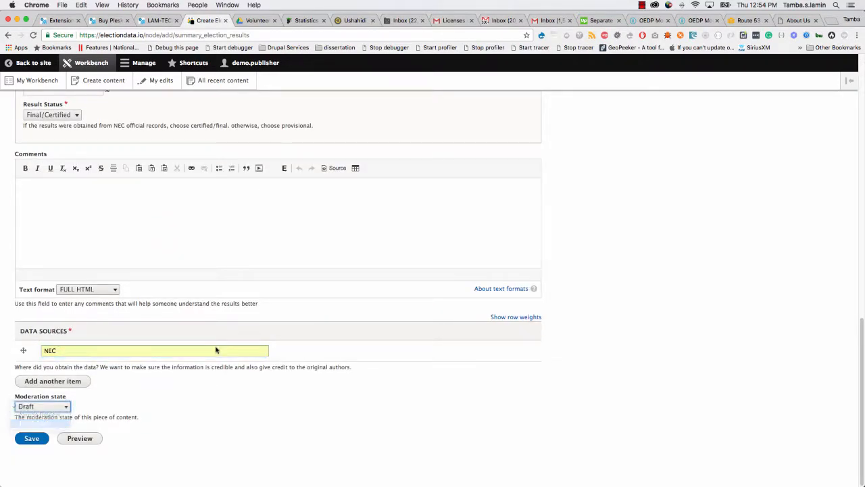
scroll(371, 271, up, 5)
scroll(662, 202, down, 5)
scroll(662, 196, up, 15)
Write the revision note 'This is valid based on information published by NE' and save.
click(660, 197)
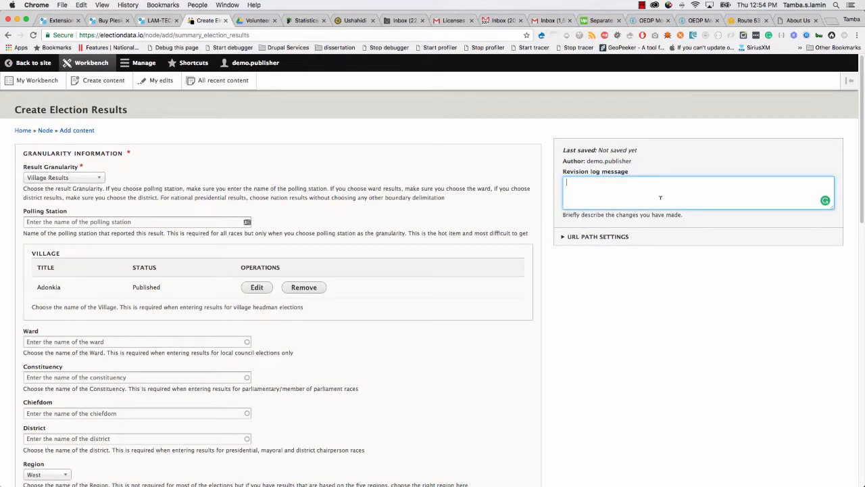
text(This is valid based on information published by NEC)
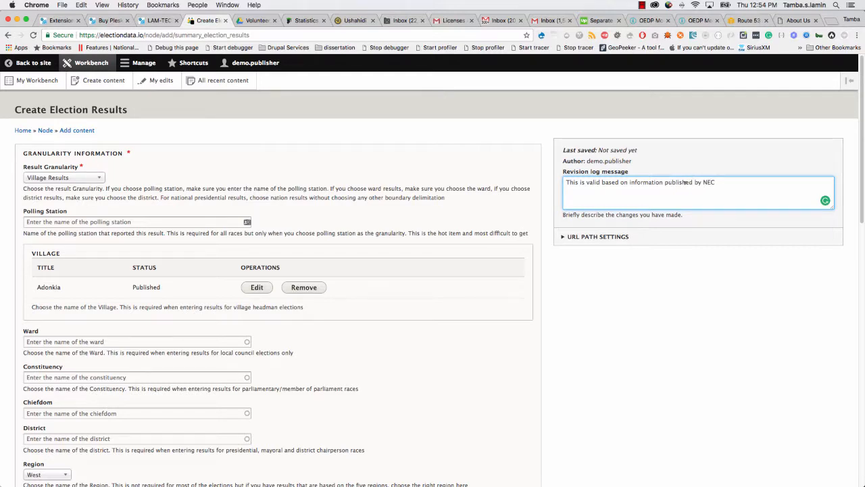
scroll(587, 327, down, 15)
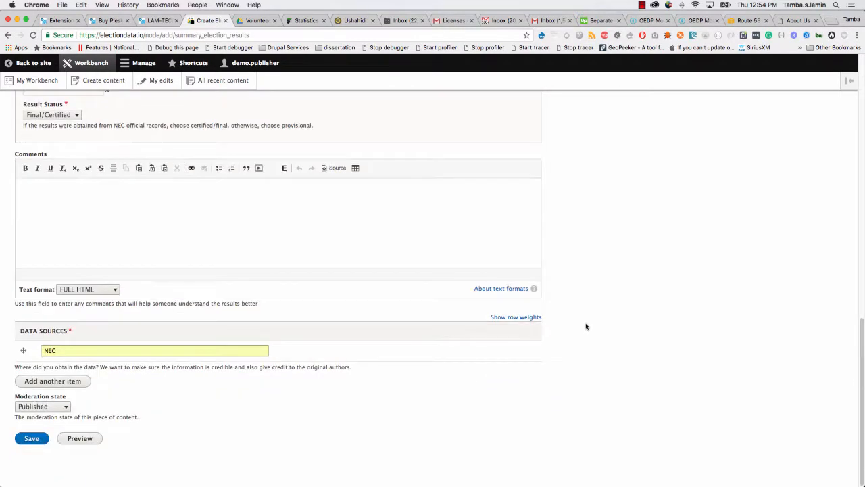
click(31, 438)
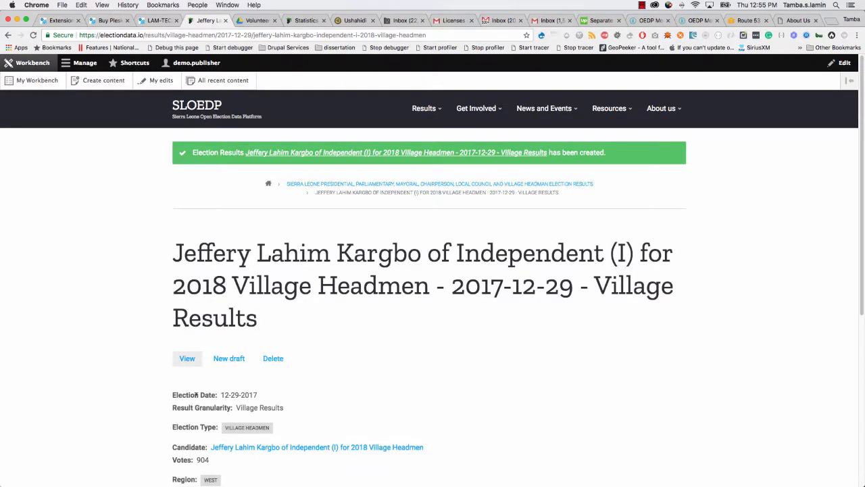
Review the saved result page: Region West, village Adonkia, 904 votes, source NEC.
scroll(218, 324, down, 3)
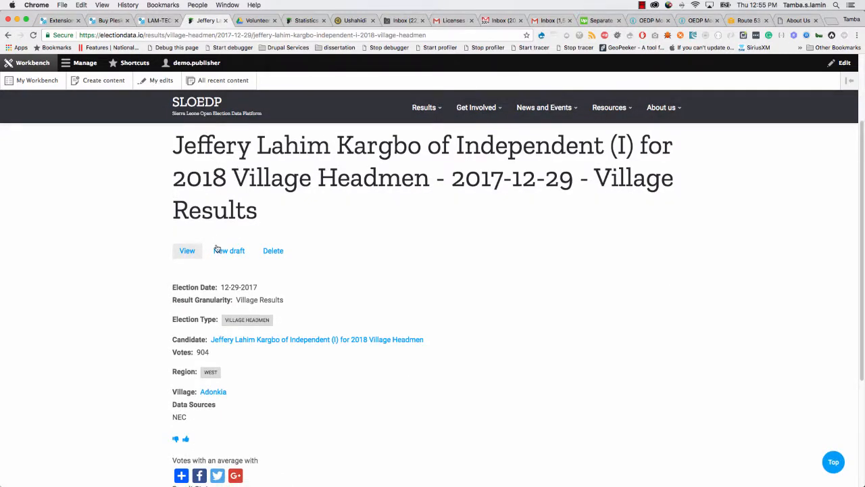
scroll(218, 249, up, 1)
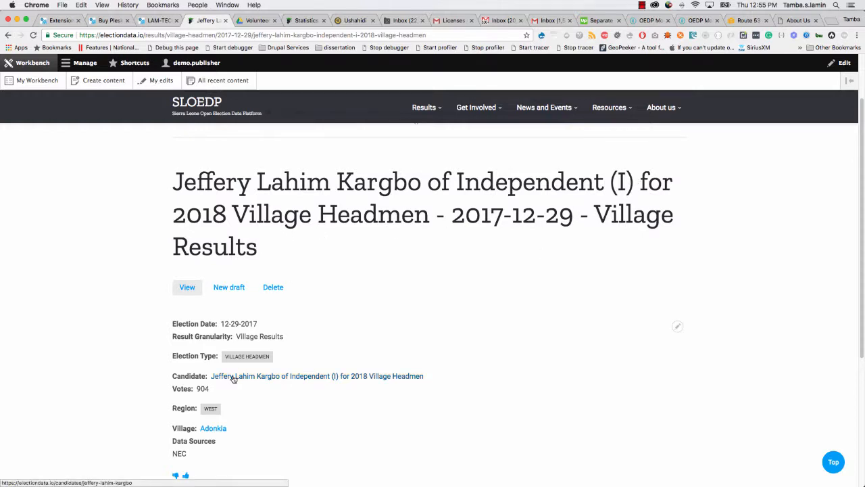
scroll(233, 375, down, 3)
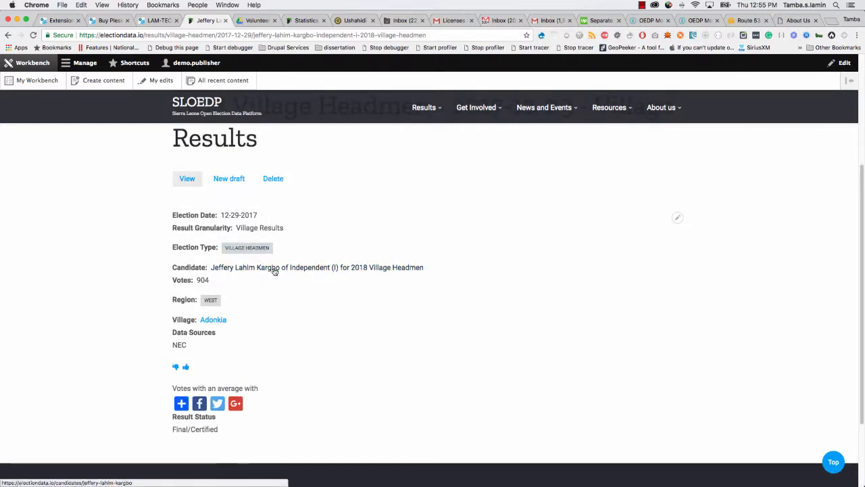
Look over the candidate's profile page from the election result.
click(275, 269)
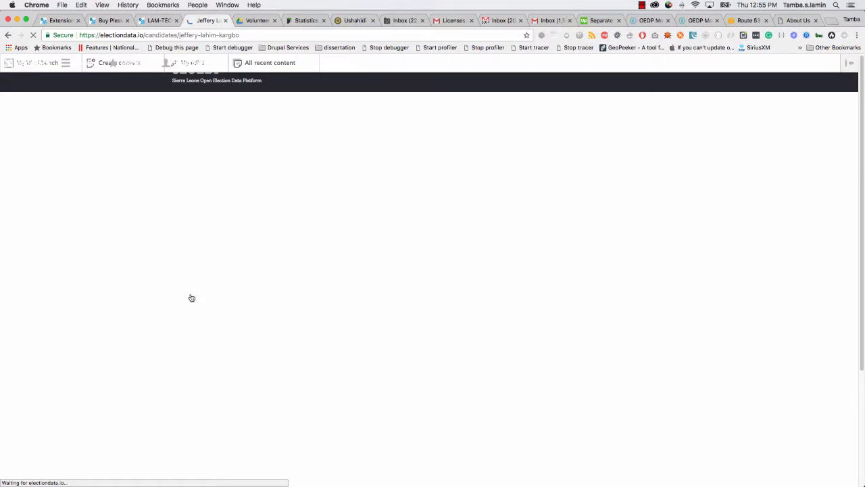
scroll(152, 299, down, 5)
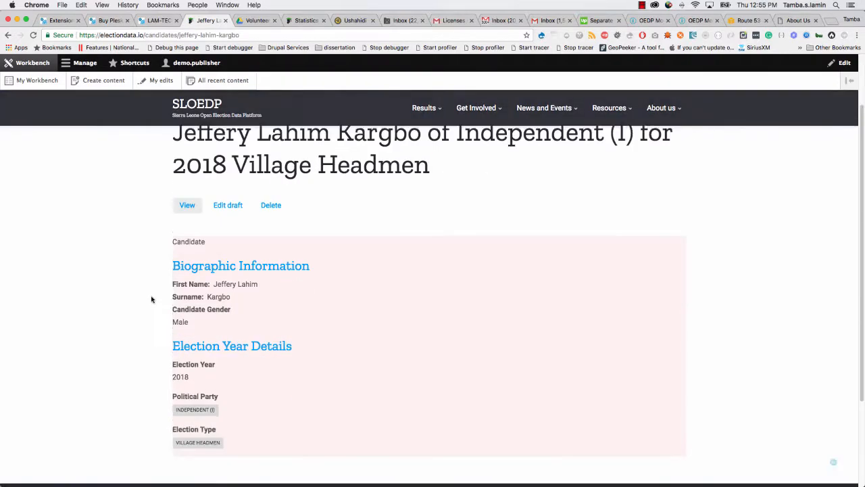
scroll(152, 299, up, 3)
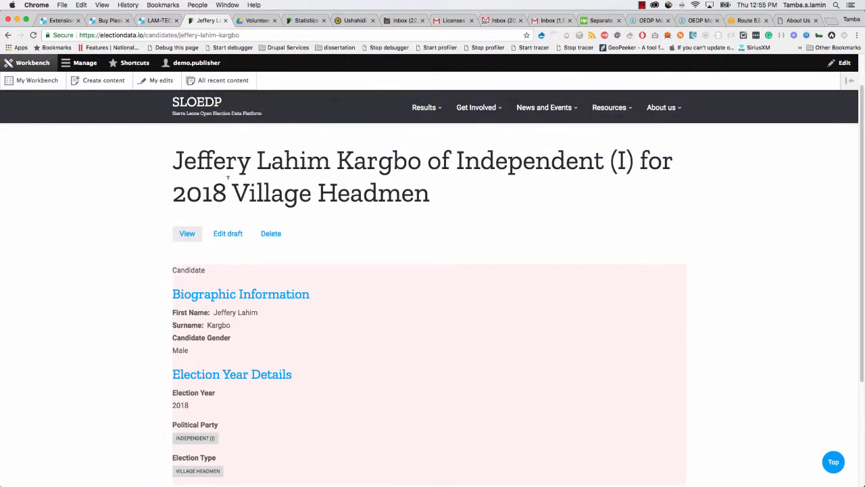
scroll(323, 306, down, 2)
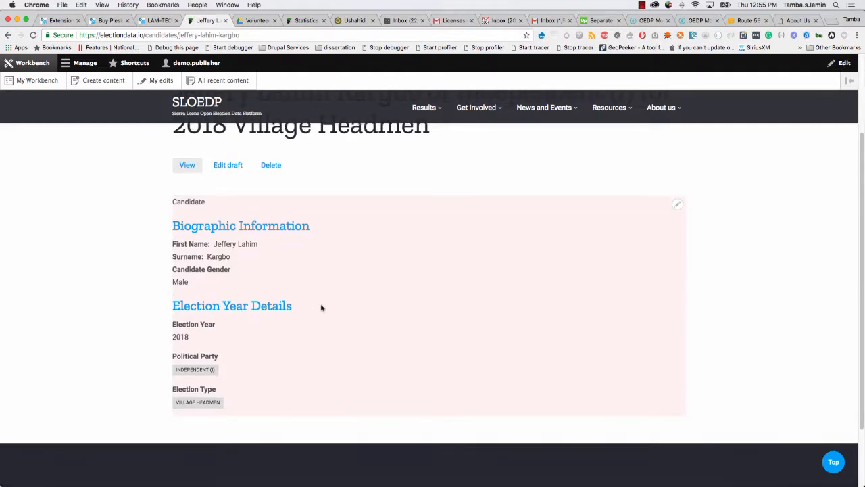
Check the Adonkia village page (Region West, Western Area Rural), then return to the home page.
click(8, 35)
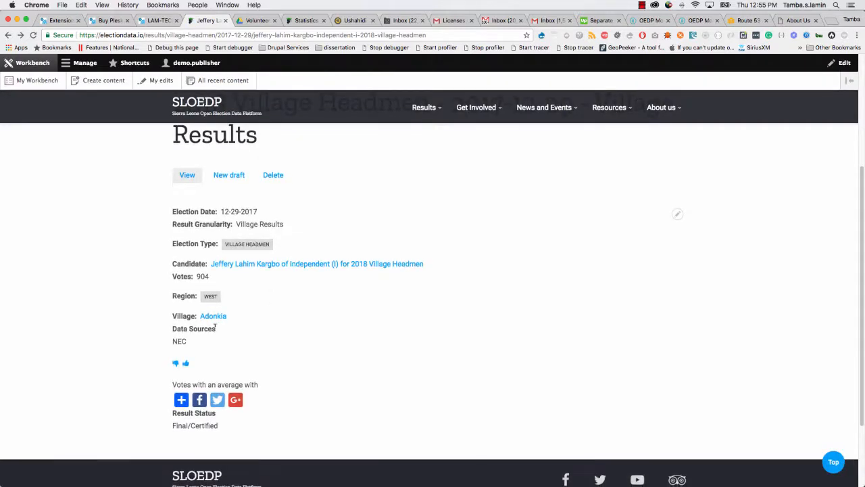
click(215, 316)
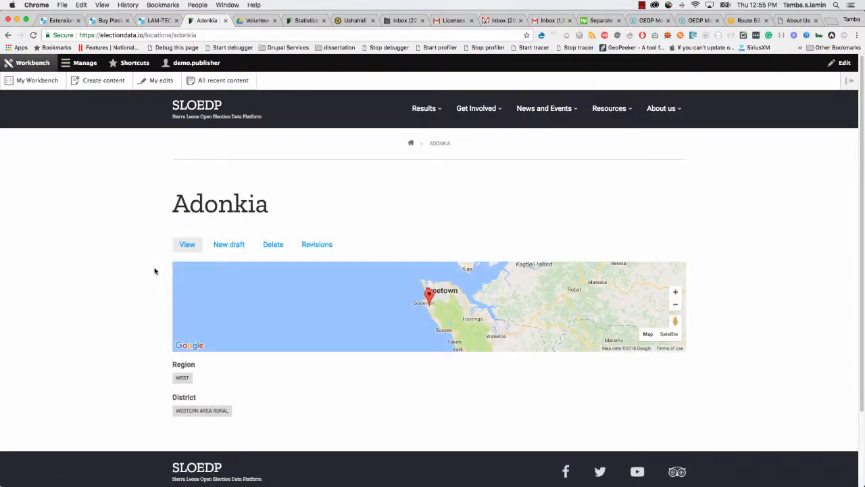
click(194, 107)
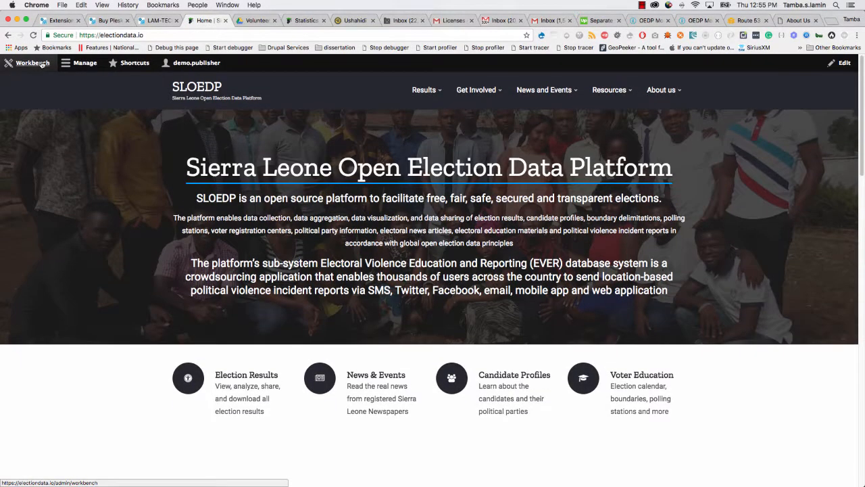
Start a new Election Results entry with Result Granularity set to Village Results.
click(42, 64)
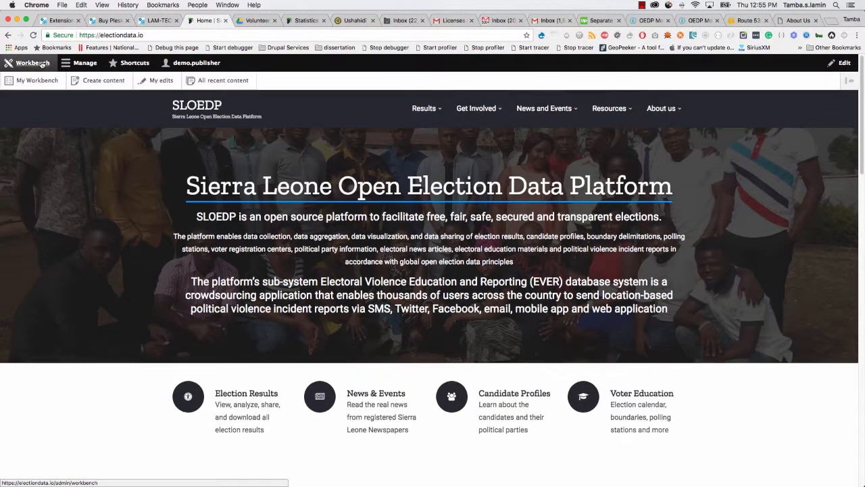
click(94, 82)
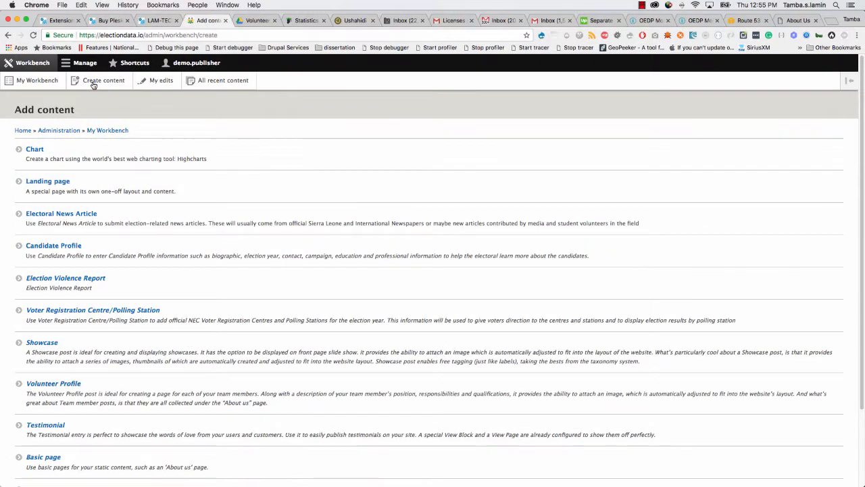
scroll(76, 191, down, 3)
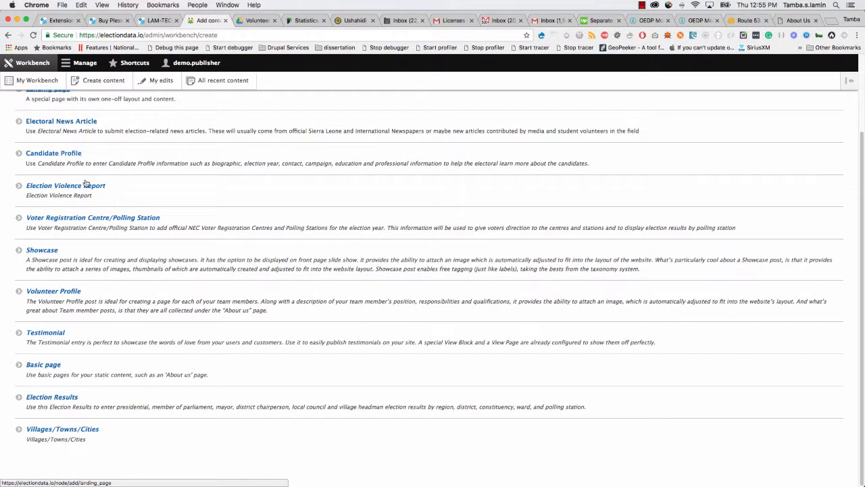
click(65, 400)
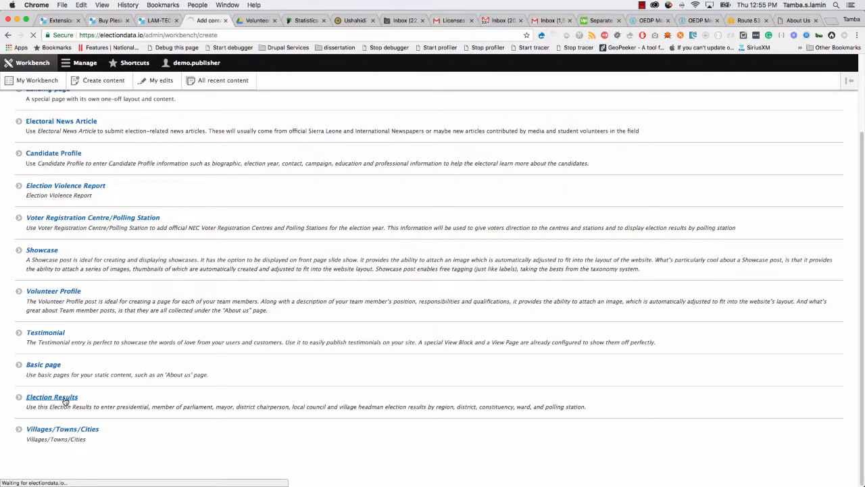
click(84, 179)
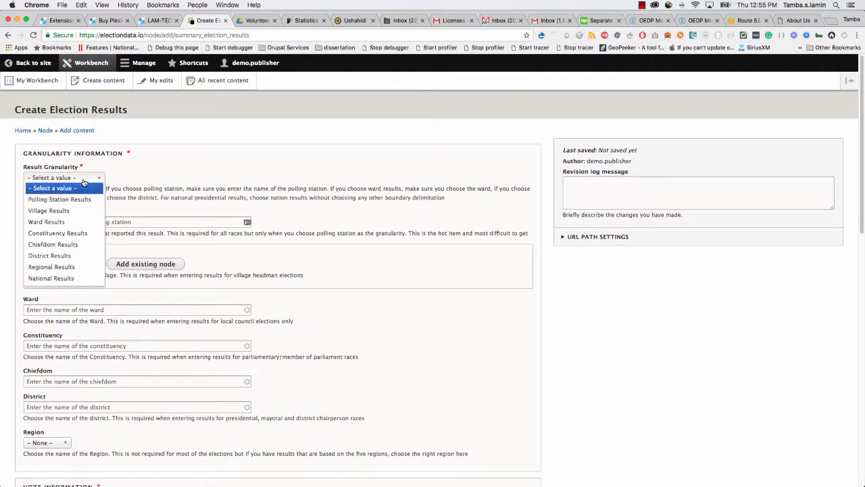
click(74, 210)
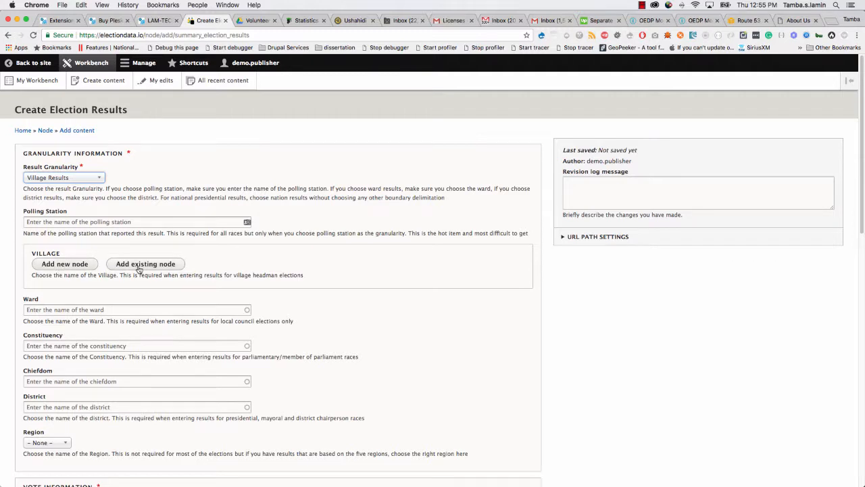
click(256, 21)
scroll(361, 390, down, 3)
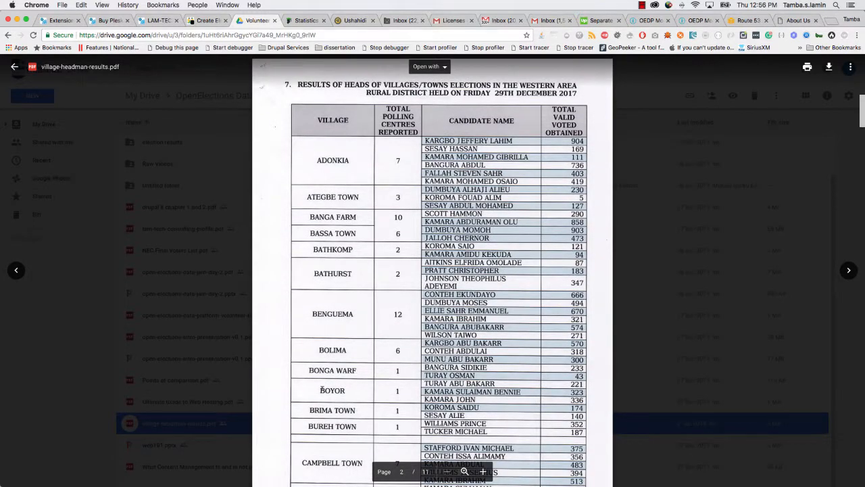
scroll(332, 390, down, 1)
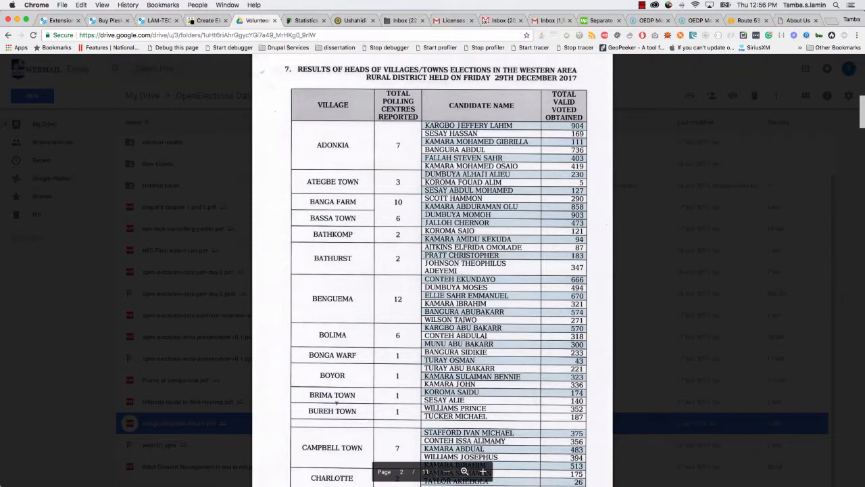
scroll(331, 309, down, 1)
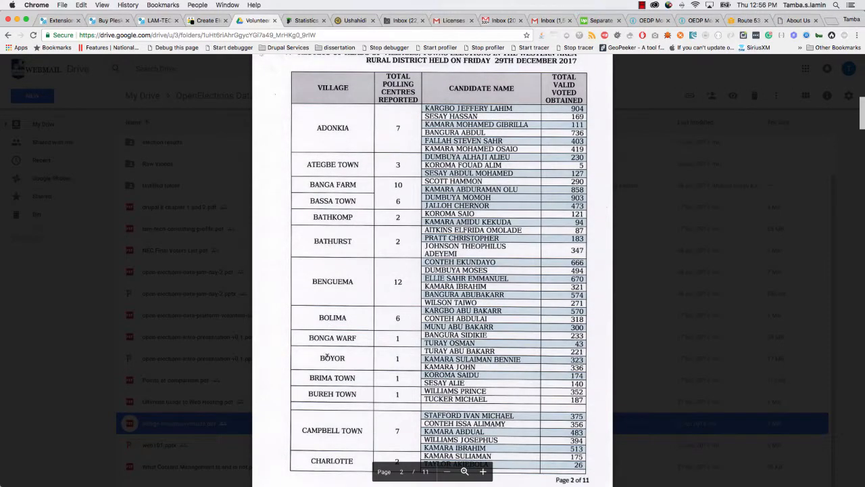
Search for an existing 'Boyor' village to attach, then clear the search and cancel.
click(207, 20)
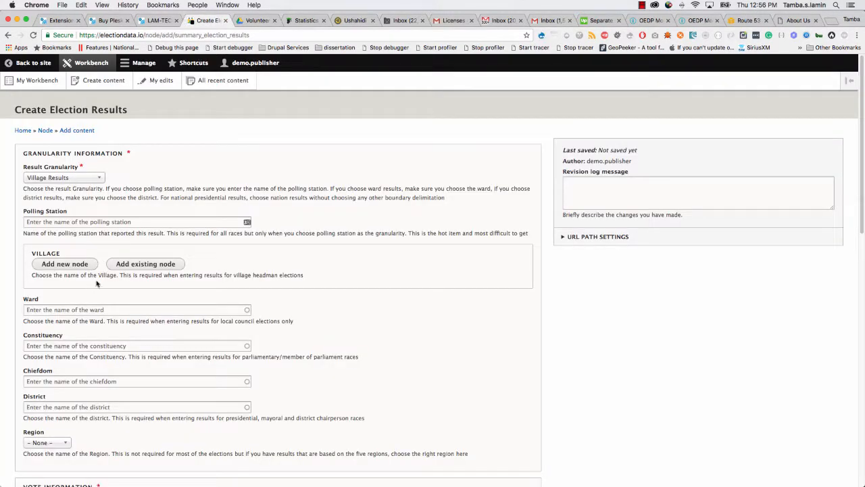
click(148, 264)
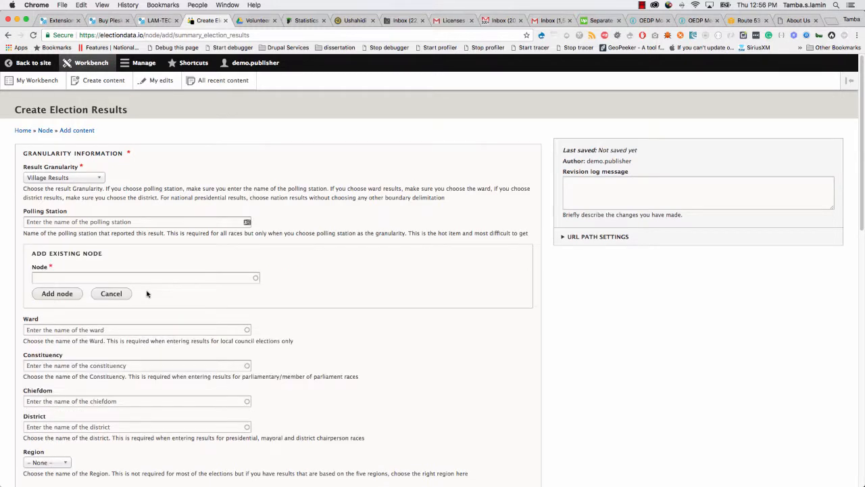
click(145, 277)
text(B)
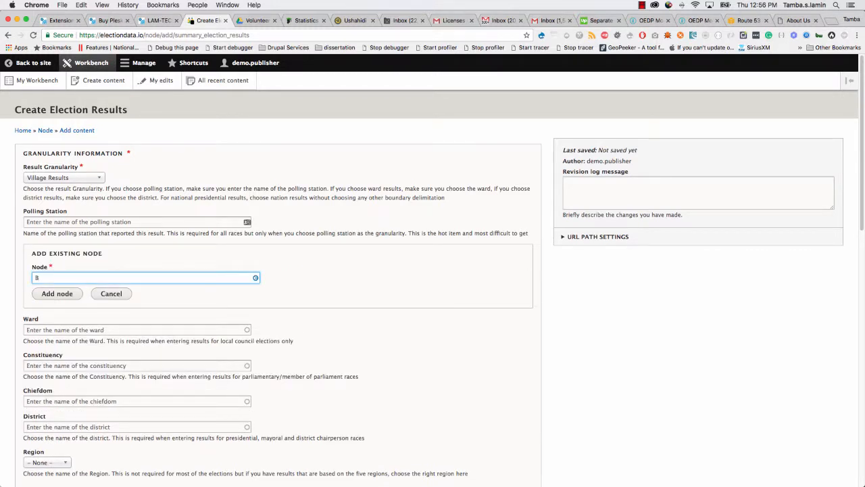
text(oyor)
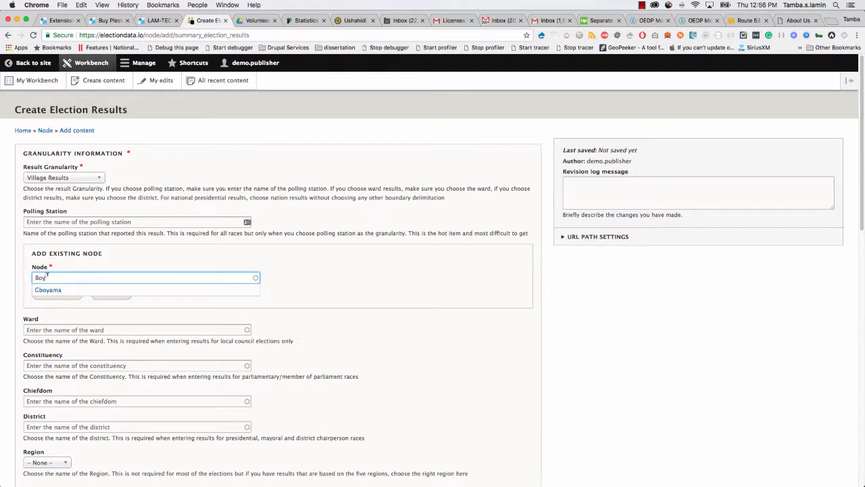
text(or)
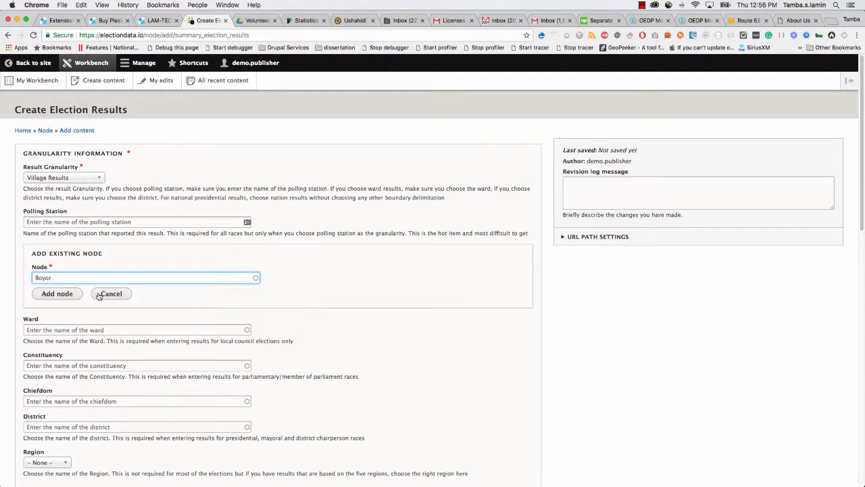
drag(68, 278, 11, 277)
key(BackSpace)
click(111, 294)
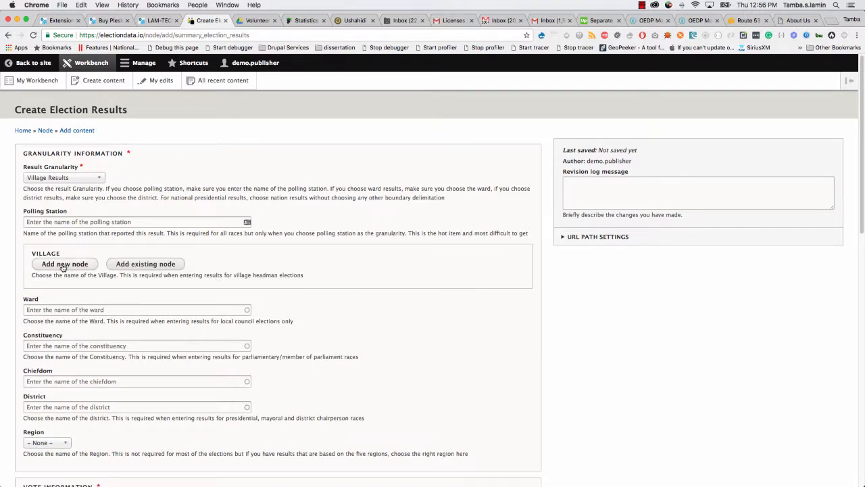
Start a new village named Boyor, checking the name against the PDF, keeping district Western Area Rural.
click(63, 265)
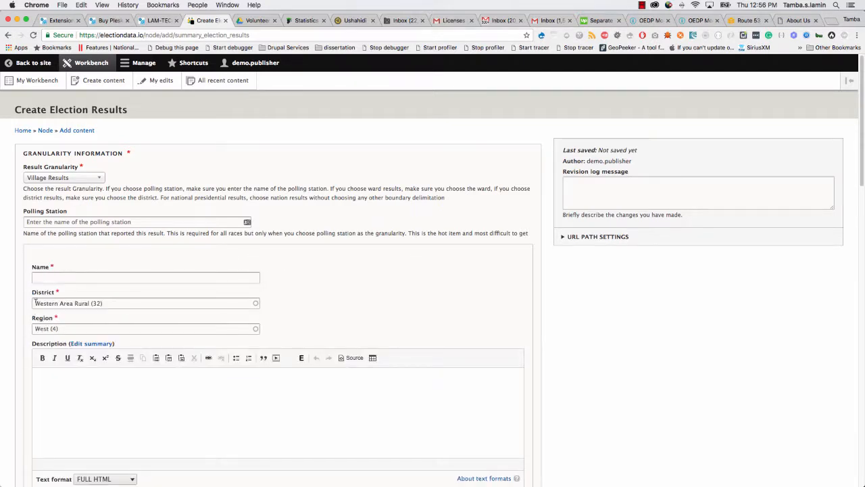
scroll(32, 311, down, 2)
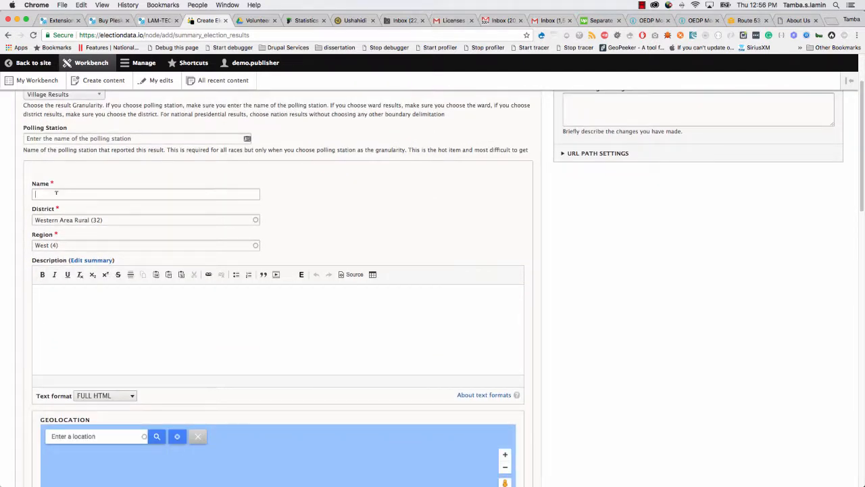
text(Boyori)
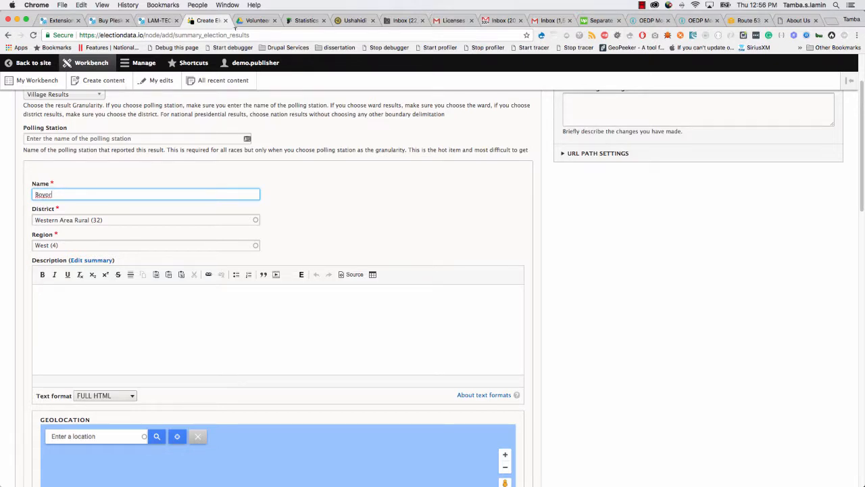
click(253, 21)
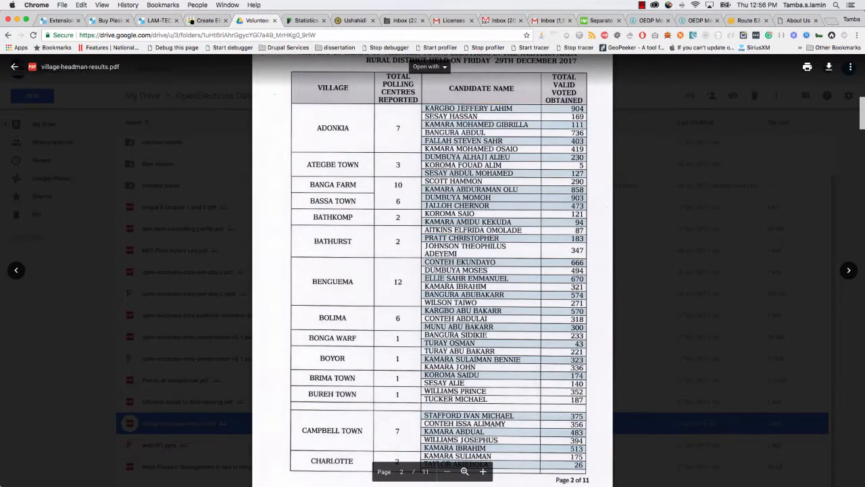
click(207, 21)
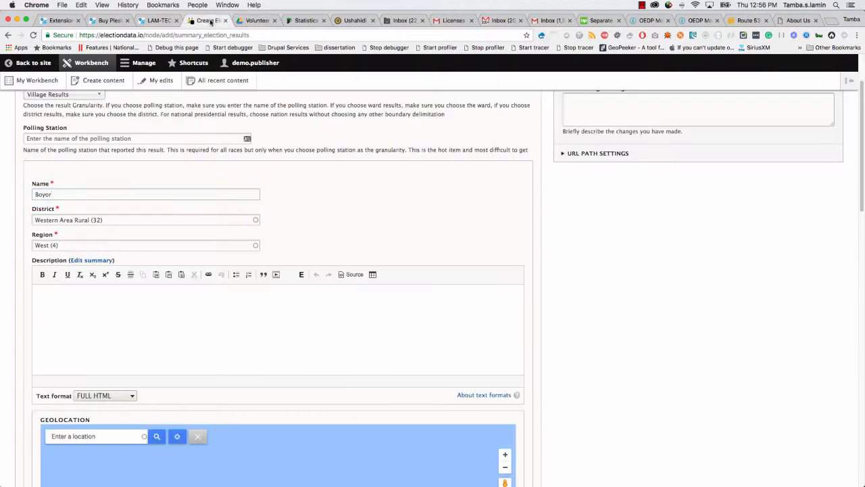
click(129, 220)
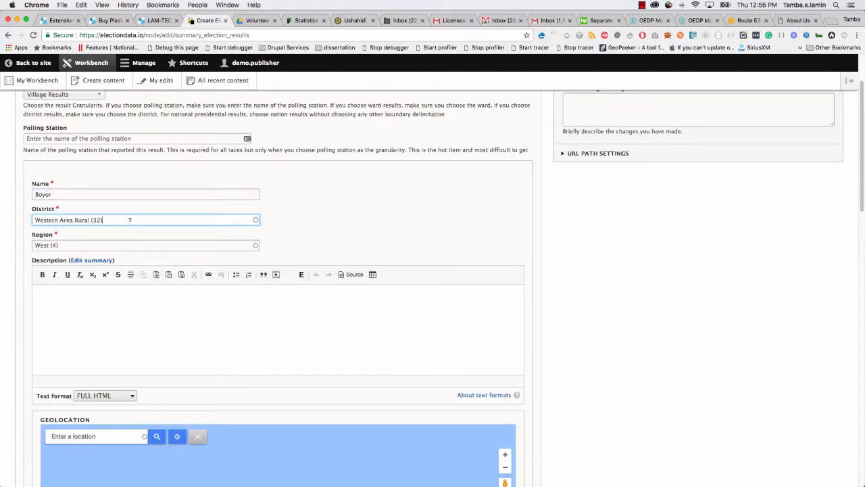
click(66, 242)
scroll(28, 331, down, 5)
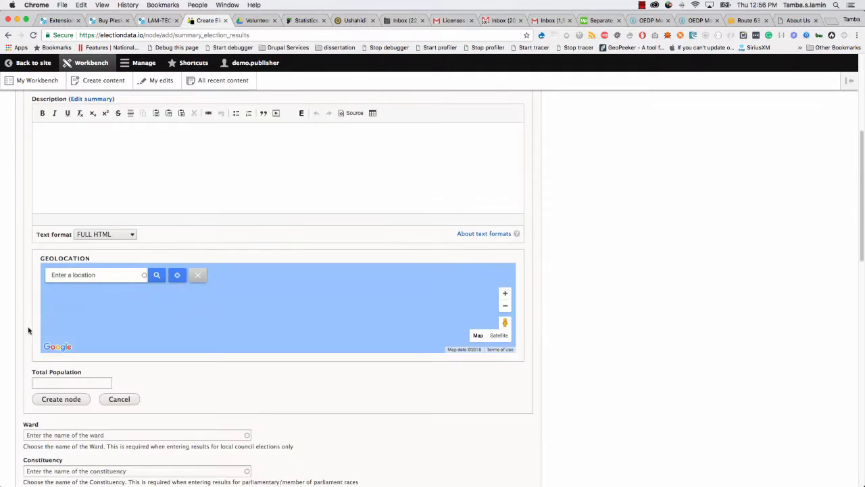
click(78, 157)
Set the village geolocation to Western Area Rural, Sierra Leone, and create the Boyor village.
click(87, 274)
text(Boyor)
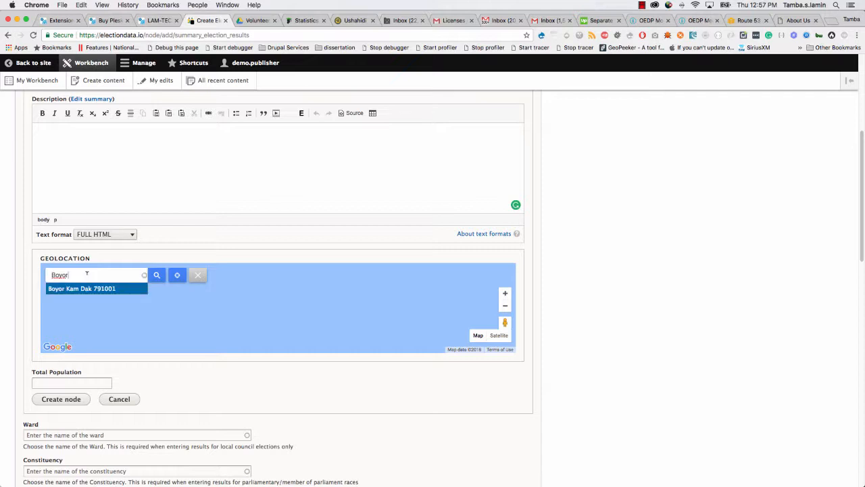
text(, sierra leone)
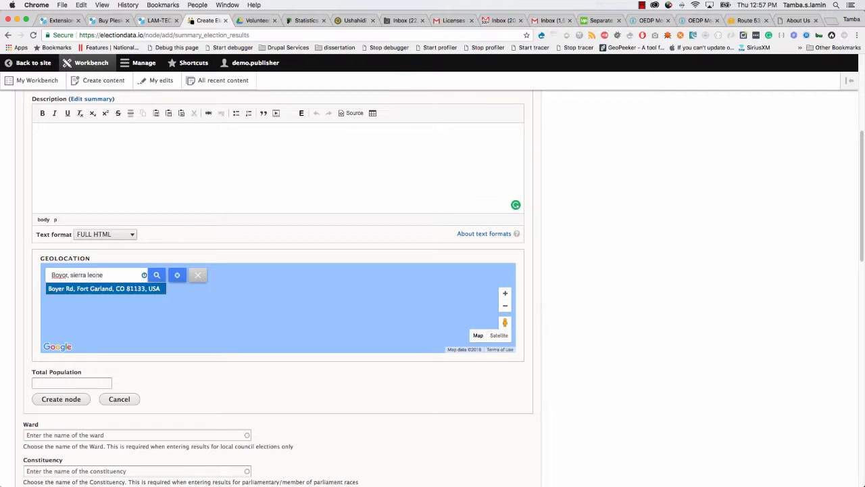
double_click(65, 275)
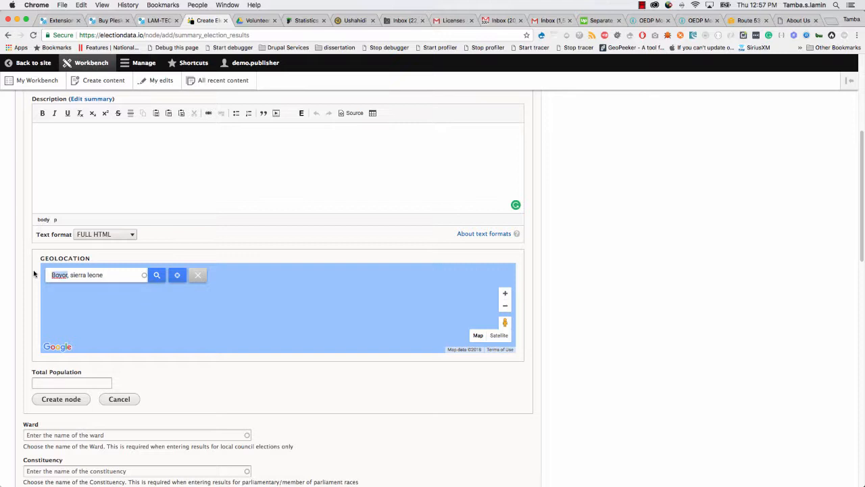
text(Western Area Rural)
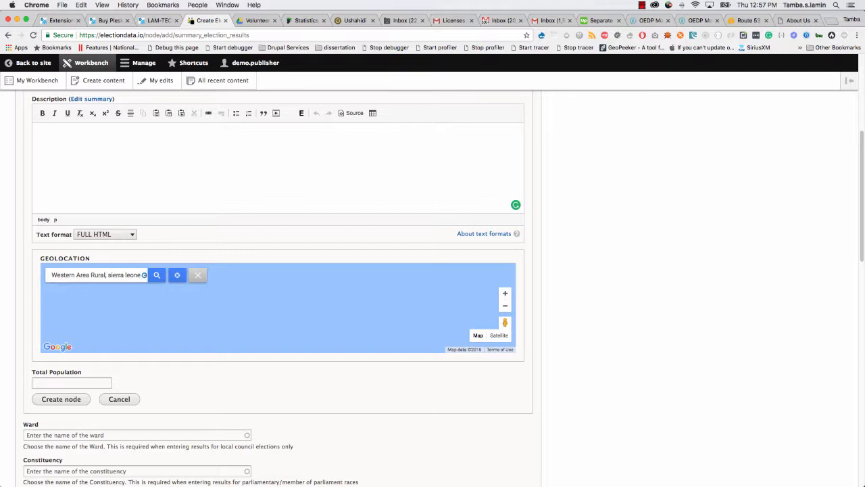
click(74, 290)
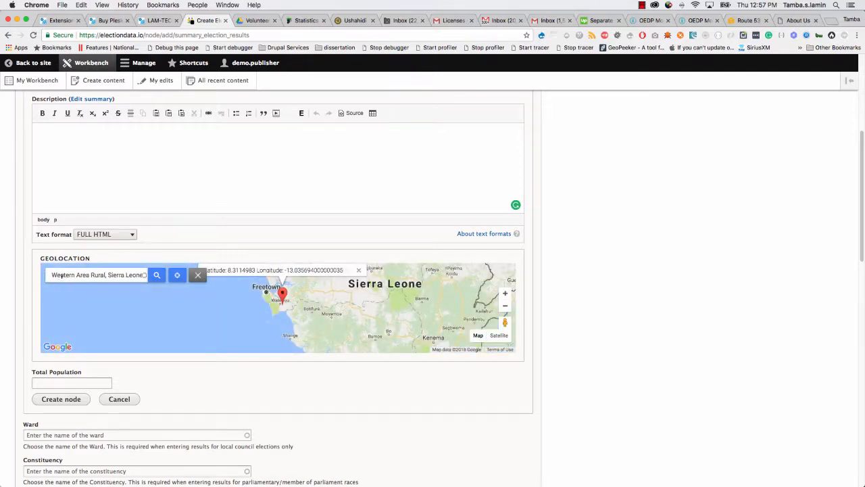
click(104, 383)
click(55, 401)
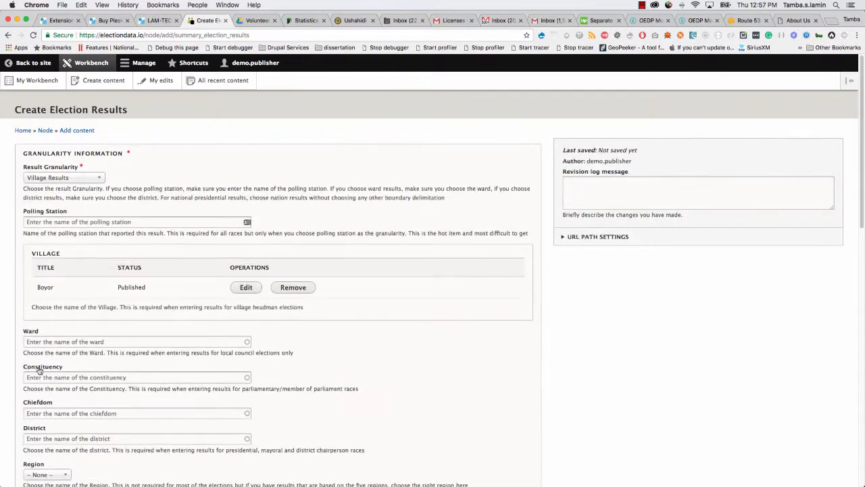
Set the result's Region to West and Election Date to 29 December 2017.
scroll(132, 367, down, 2)
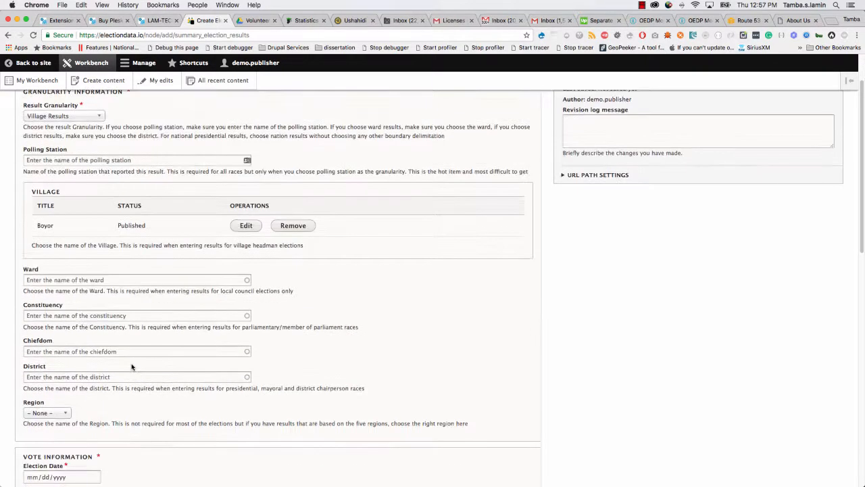
scroll(132, 367, down, 3)
click(60, 316)
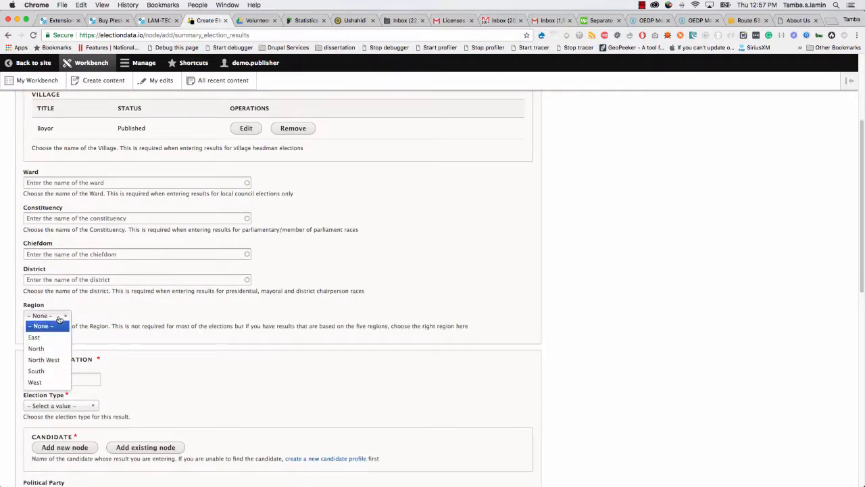
click(47, 382)
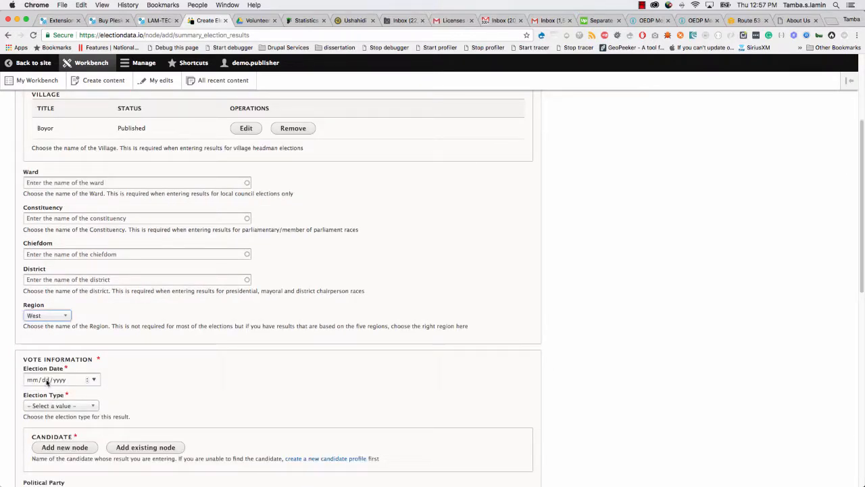
scroll(168, 359, down, 2)
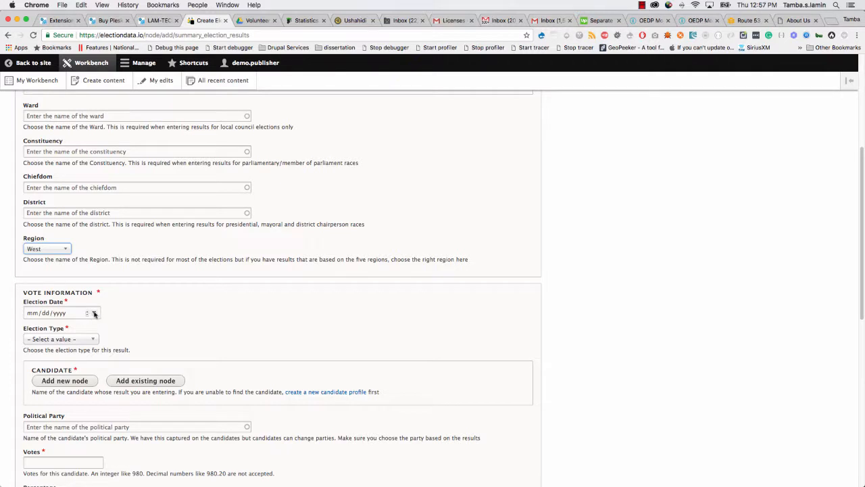
click(94, 313)
click(105, 329)
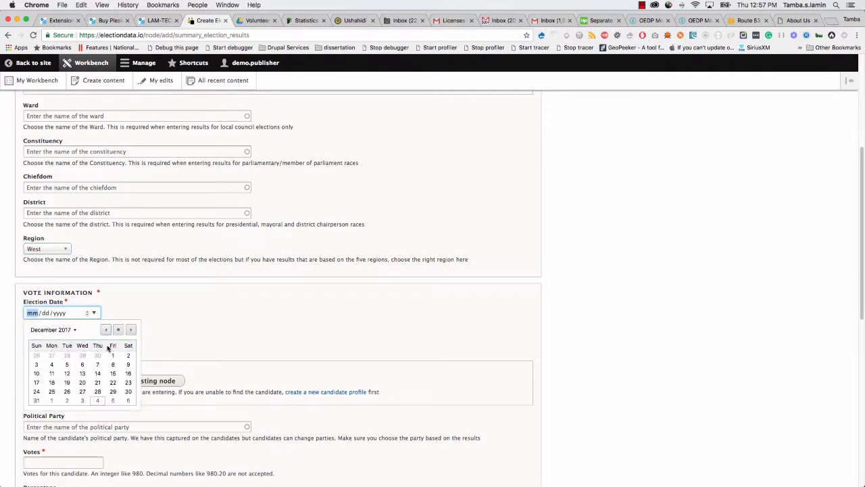
click(113, 398)
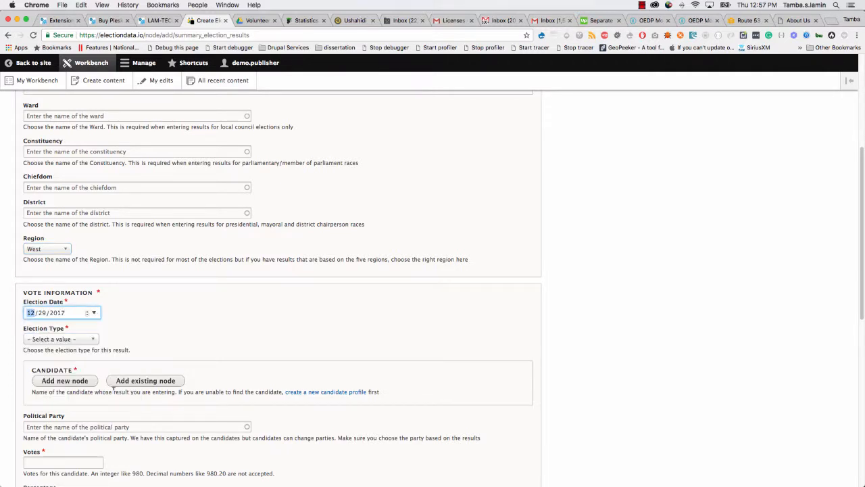
Set Election Type to Village Headmen and begin attaching an existing candidate profile.
click(82, 340)
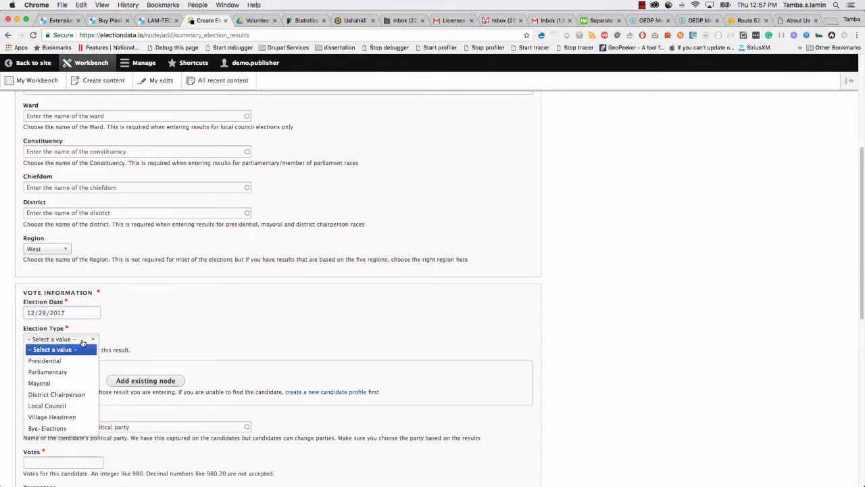
click(69, 419)
scroll(223, 361, down, 5)
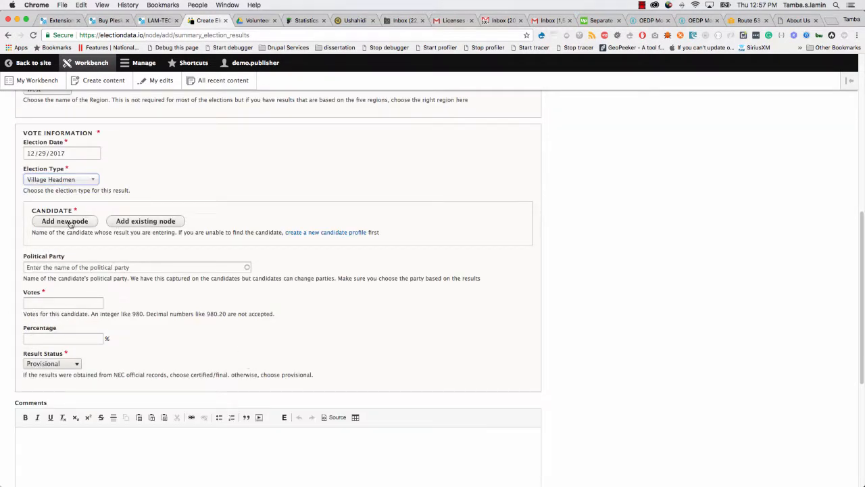
click(140, 227)
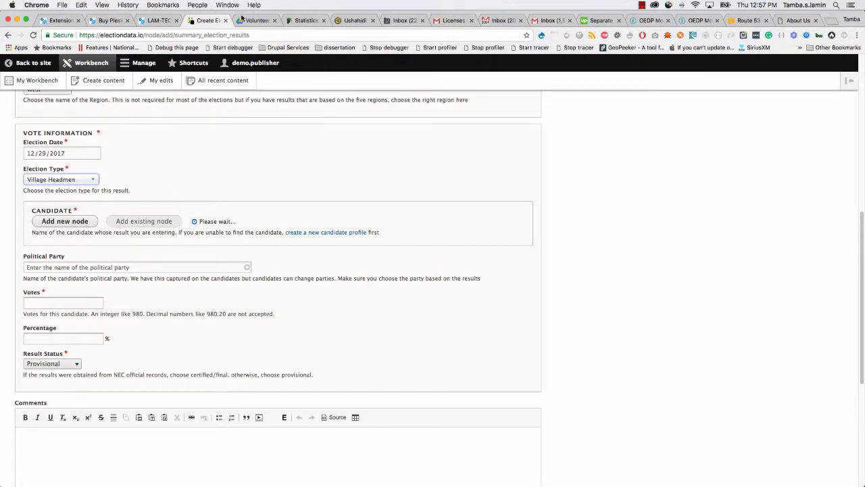
click(242, 19)
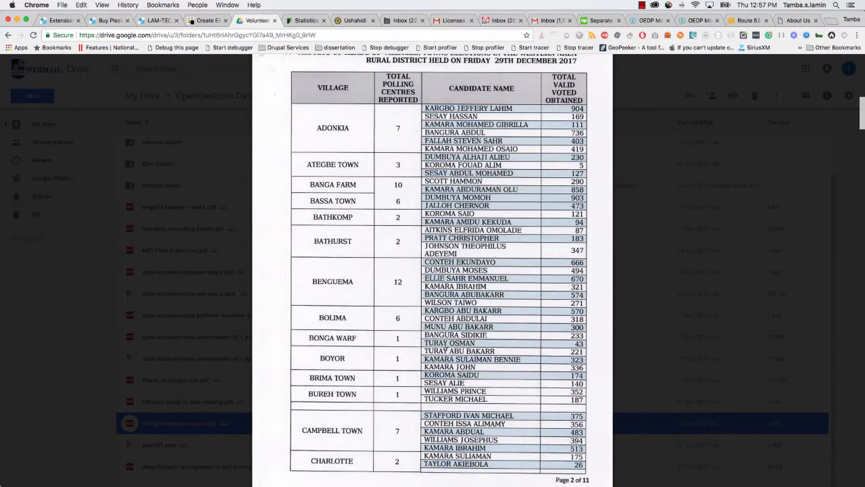
Search the Node field for an existing candidate by name, then clear it and cancel.
click(206, 20)
click(95, 234)
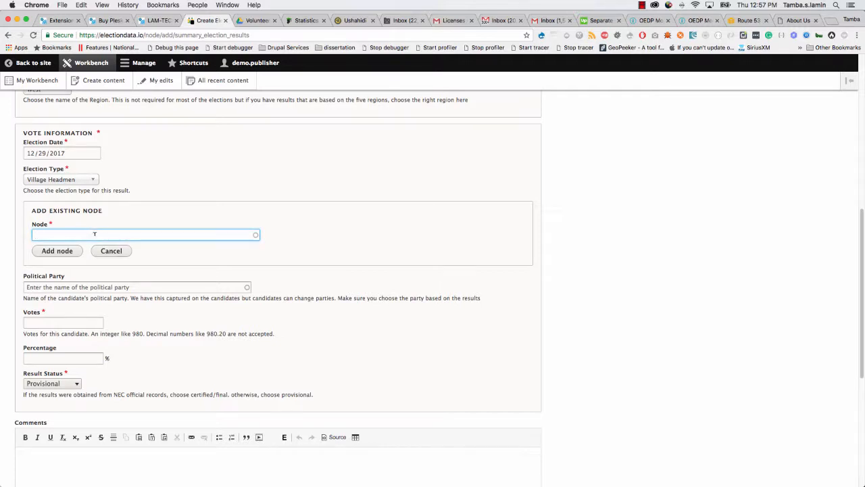
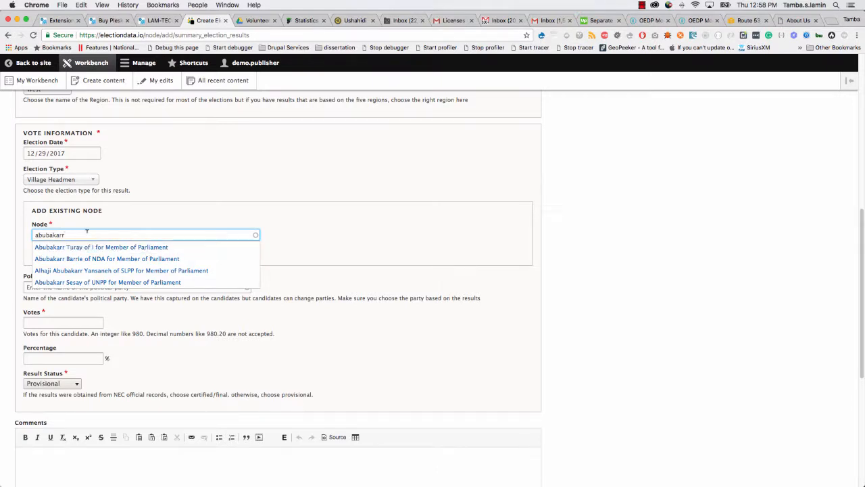
drag(76, 233, 11, 232)
key(BackSpace)
click(112, 251)
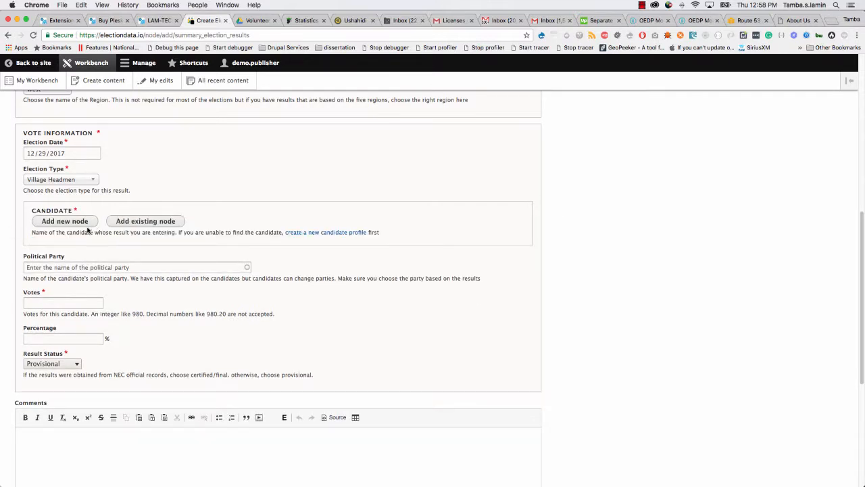
Start a new candidate profile and enter the candidate's first name and surname, checked against the PDF.
click(73, 223)
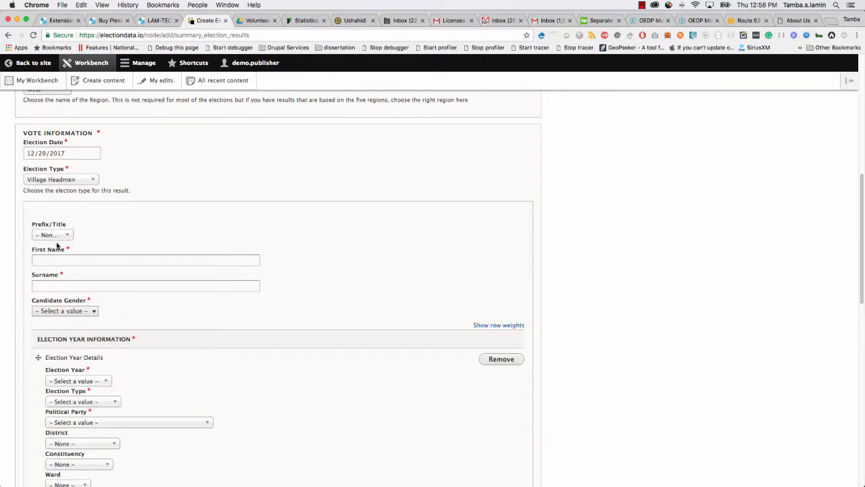
click(61, 258)
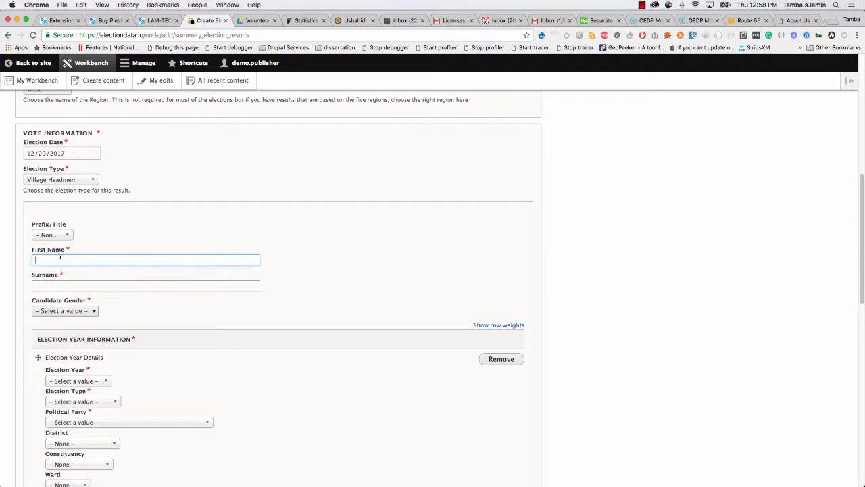
click(67, 284)
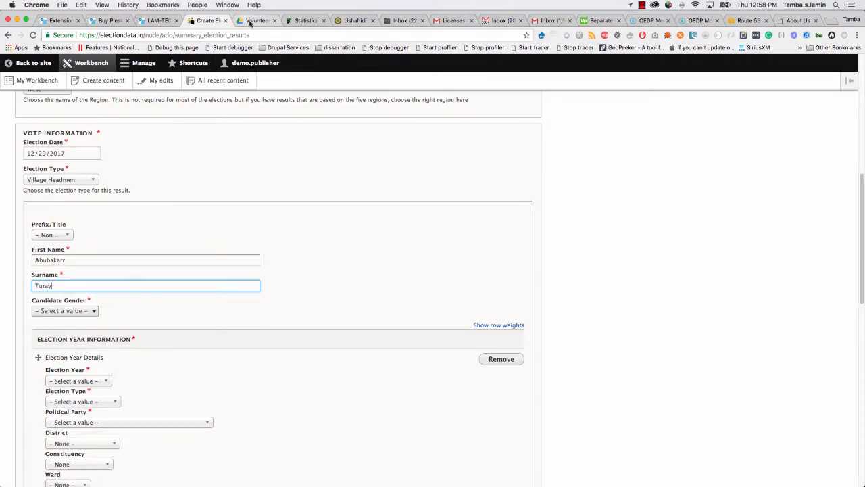
click(251, 21)
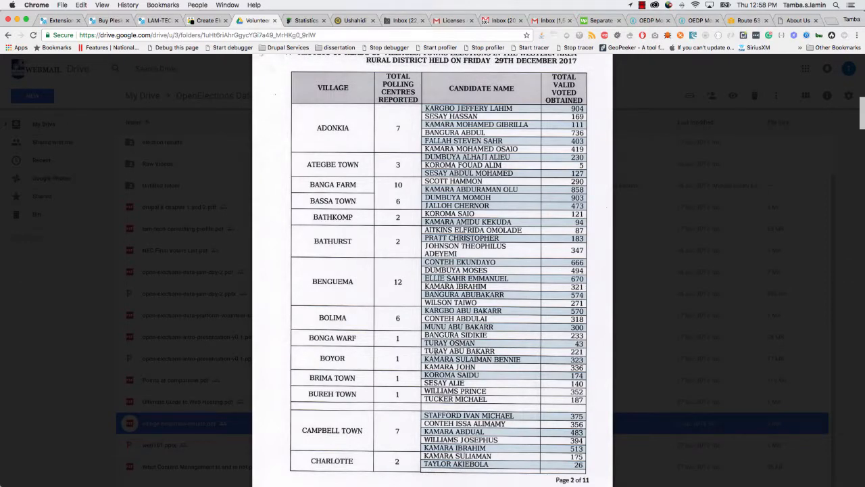
click(206, 20)
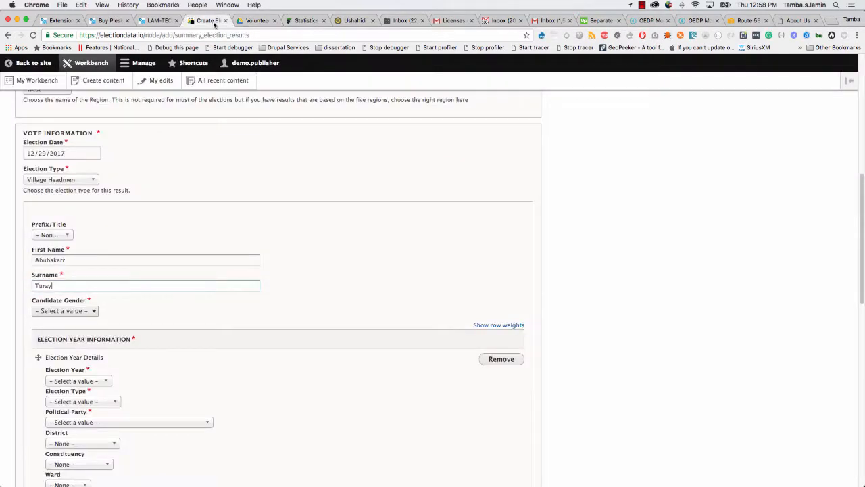
click(48, 259)
key(Delete)
text(B)
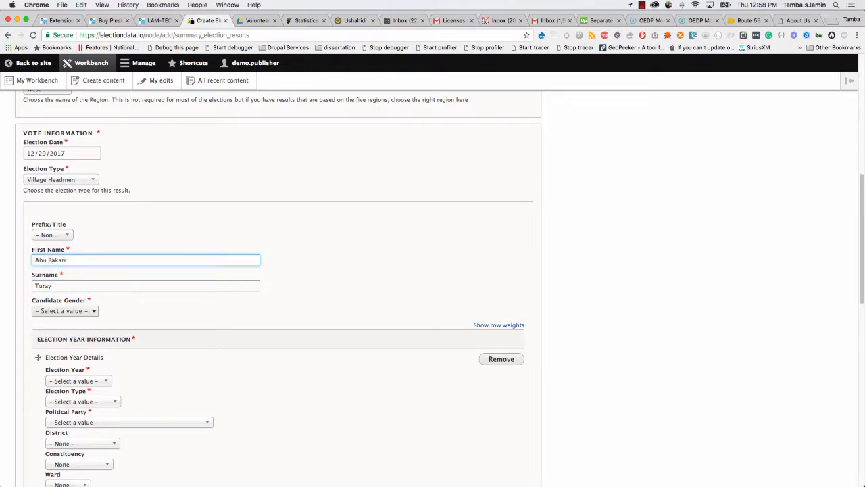
Set gender Male, party Independent (I), type Village Headmen, year 2018, and create the profile.
click(72, 311)
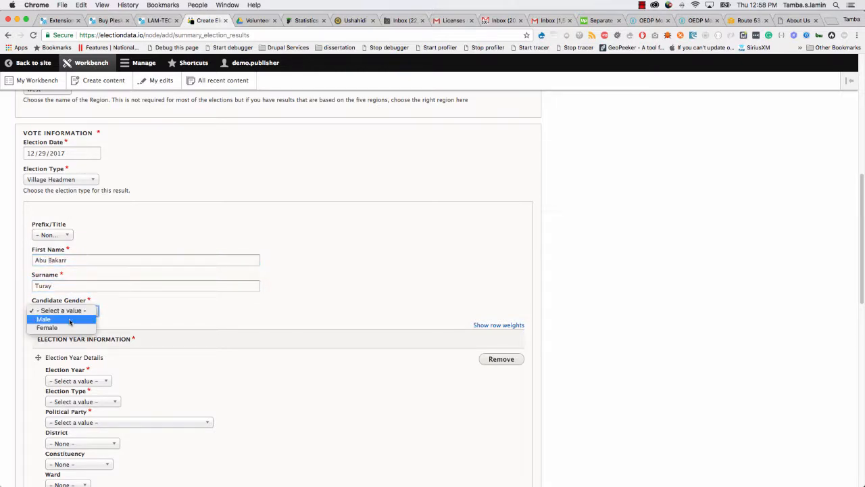
click(71, 318)
scroll(68, 359, down, 2)
click(71, 350)
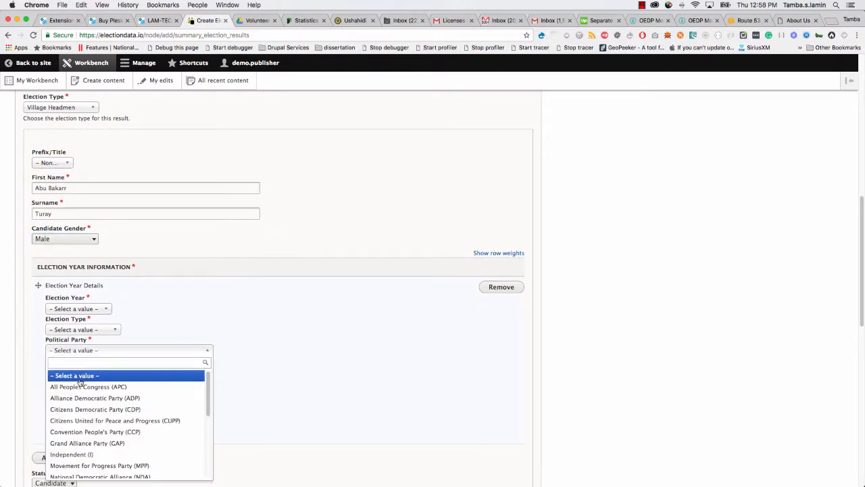
click(84, 452)
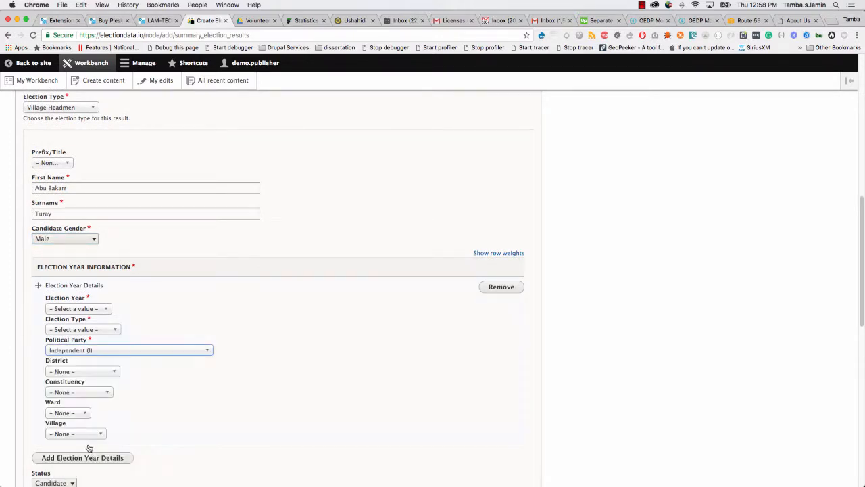
click(84, 330)
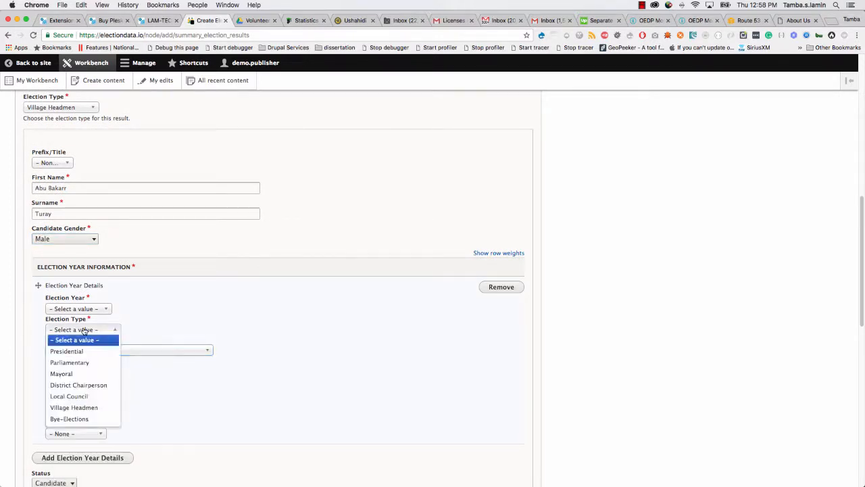
click(76, 408)
click(75, 310)
click(75, 330)
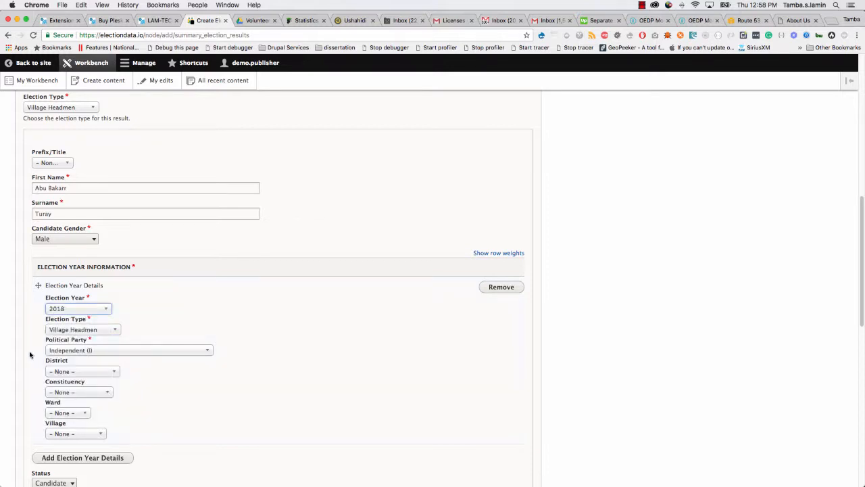
scroll(7, 369, down, 2)
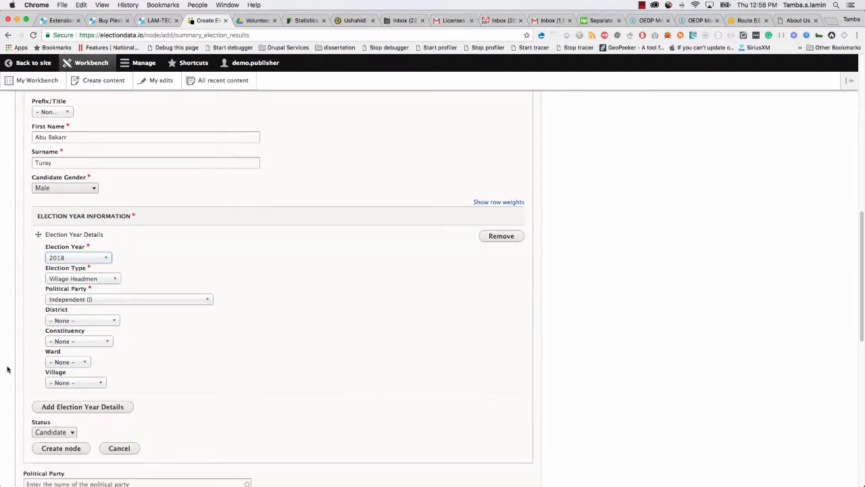
click(67, 450)
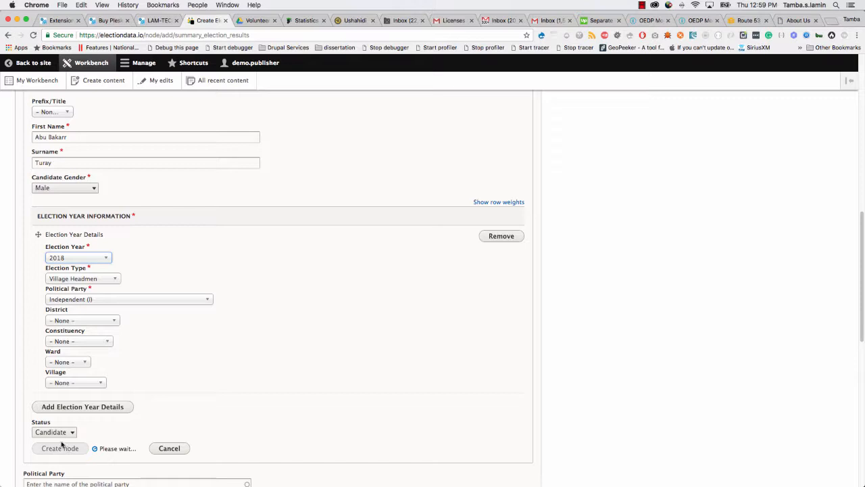
scroll(144, 319, up, 1)
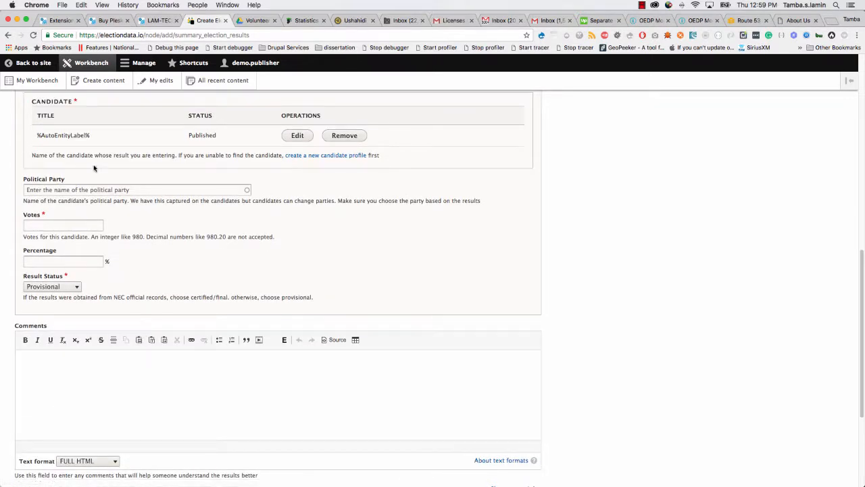
Enter the candidate's 221 votes, read from the headman results PDF.
click(257, 20)
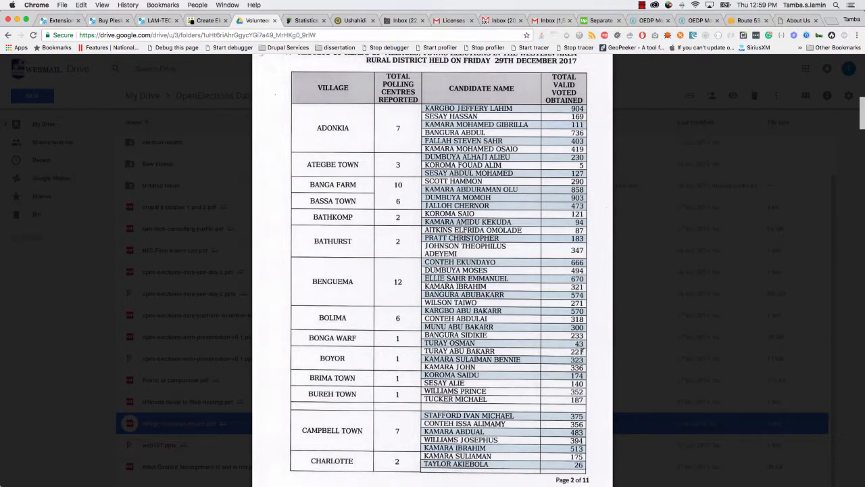
click(202, 20)
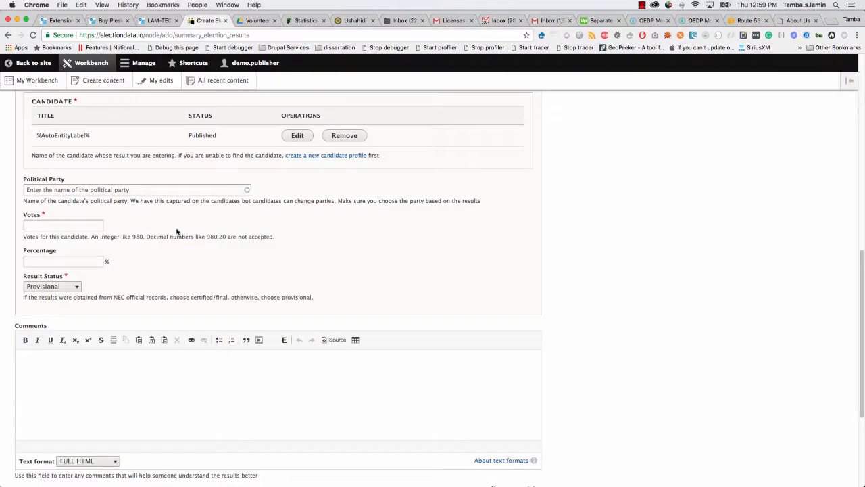
click(53, 223)
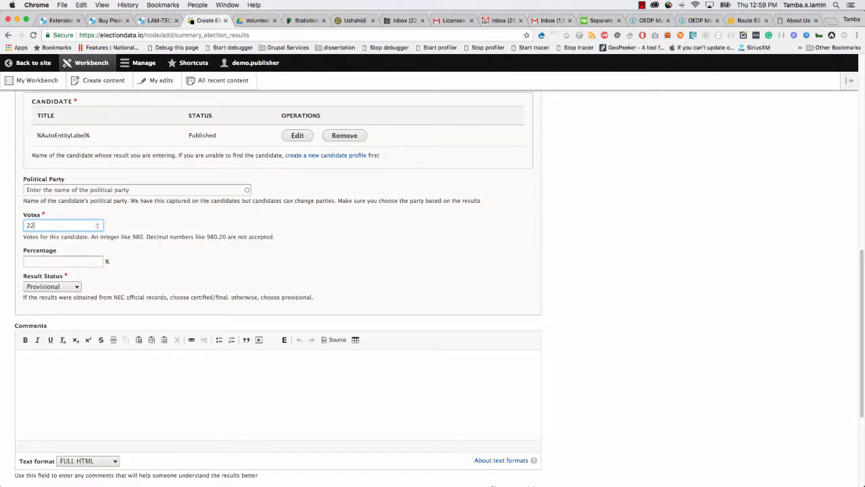
scroll(110, 318, up, 3)
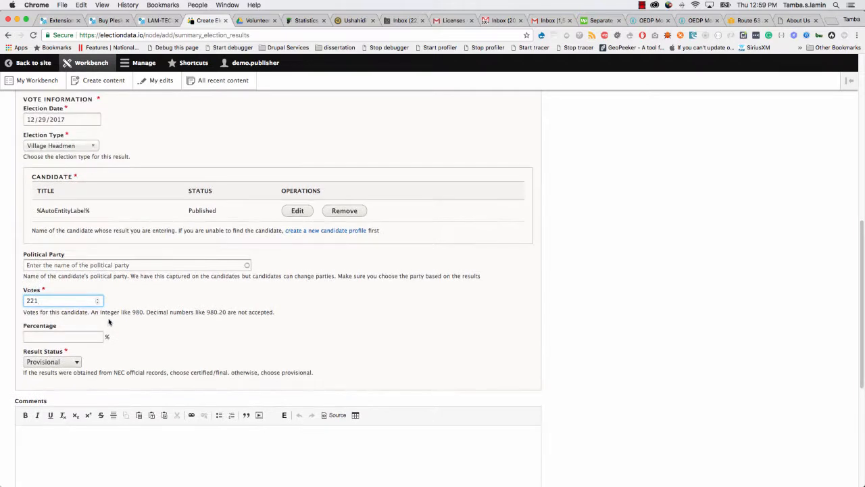
Set Political Party to Independent (I), Data Source to NEC, and moderation state to Published.
click(107, 285)
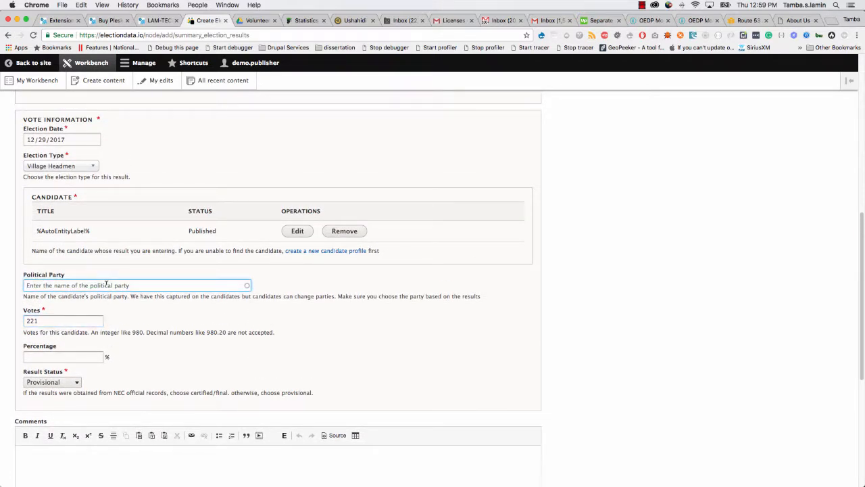
text(inde)
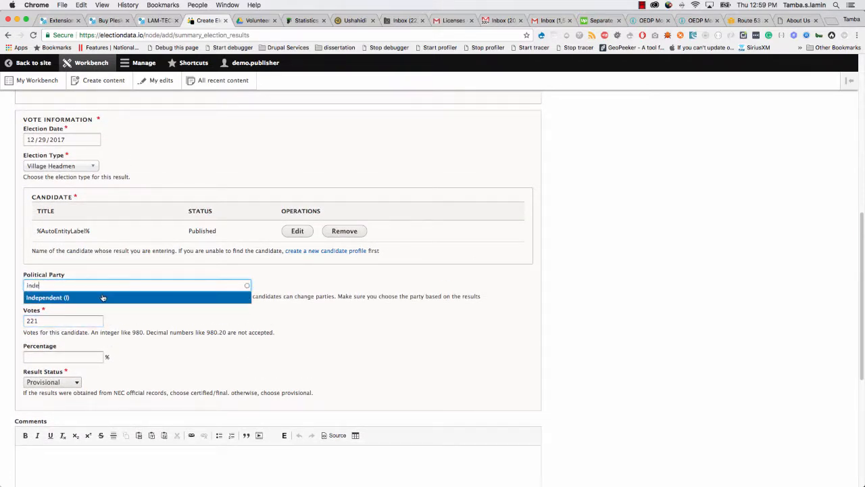
click(102, 296)
scroll(133, 357, down, 5)
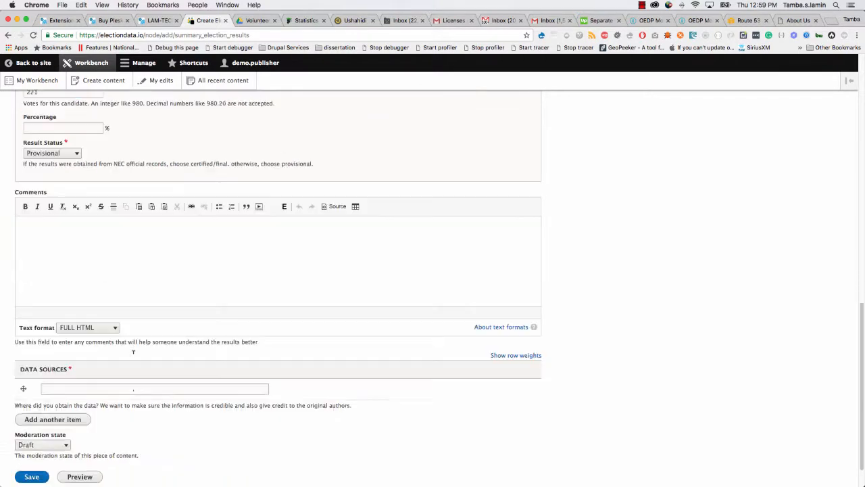
click(116, 350)
text(NEC)
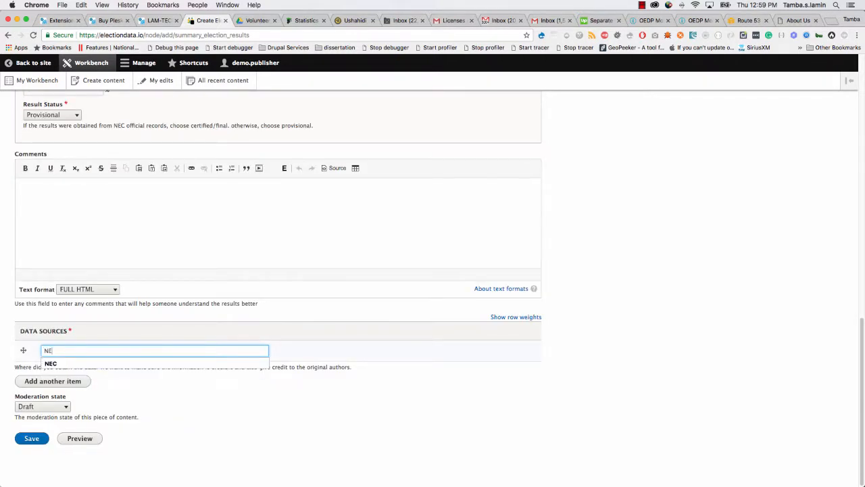
click(110, 364)
click(48, 407)
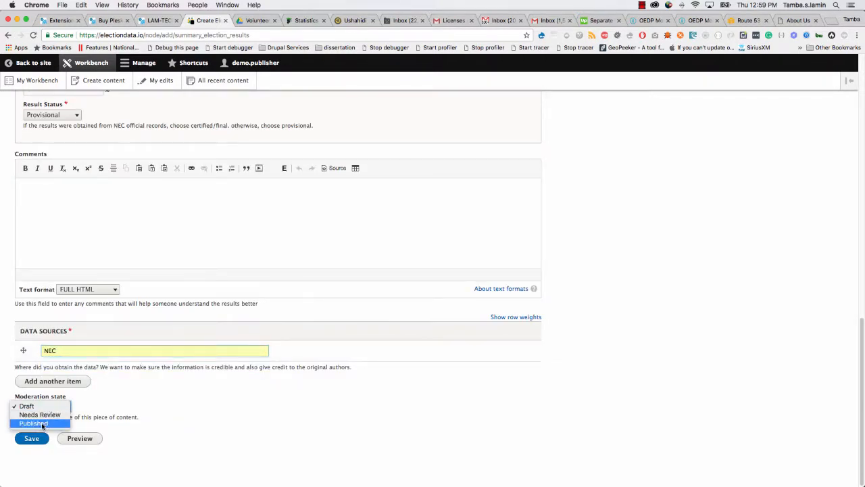
click(133, 394)
scroll(330, 362, up, 15)
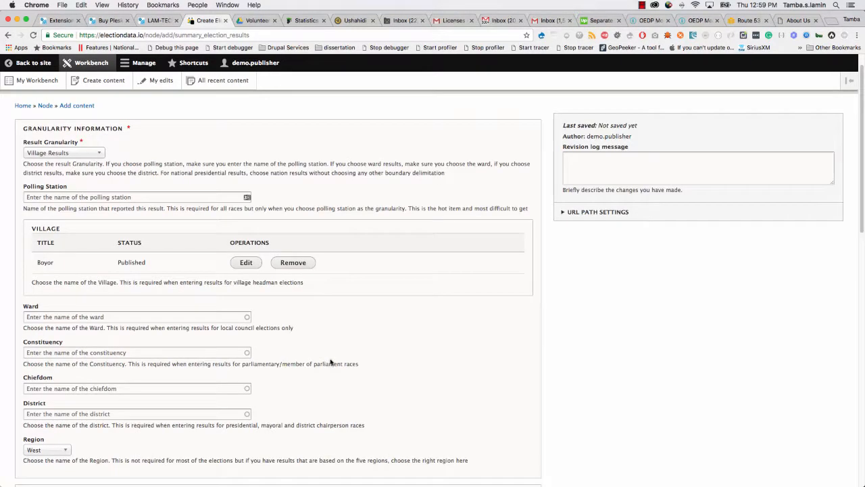
Add the revision note 'I have confirmed this in' and save the Boyor election result.
scroll(331, 362, up, 1)
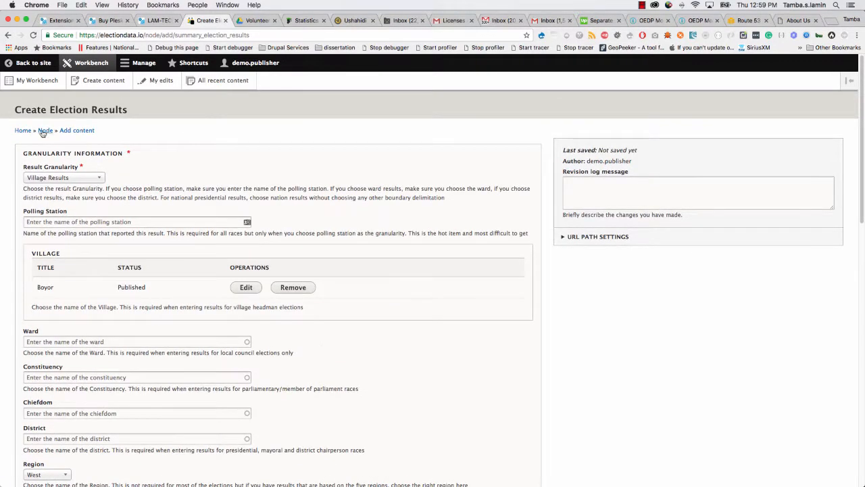
click(588, 193)
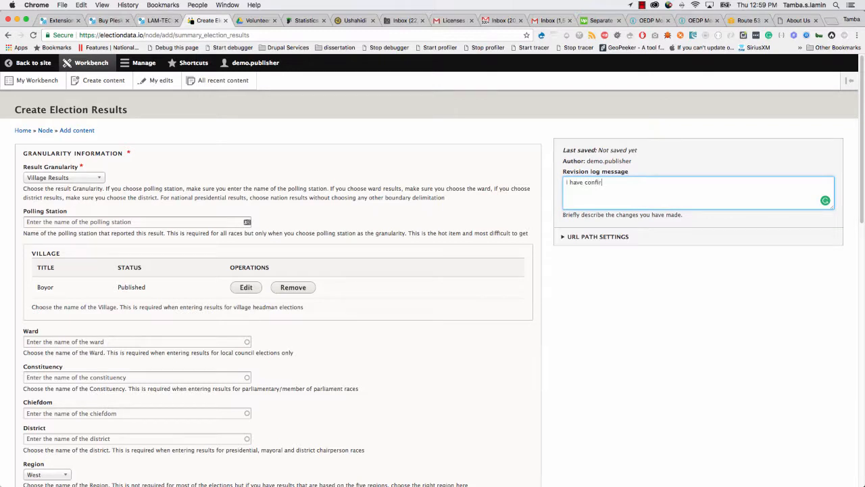
text(I have confirmed this information from NEC data)
click(619, 299)
scroll(494, 311, down, 15)
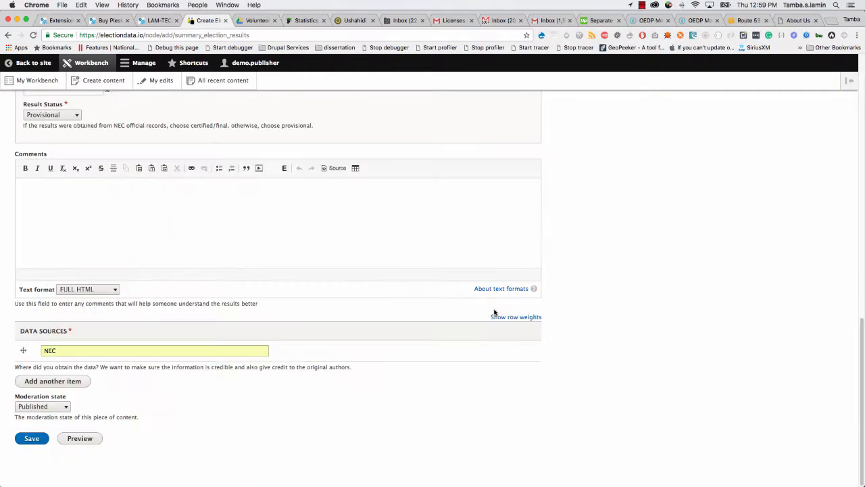
click(33, 439)
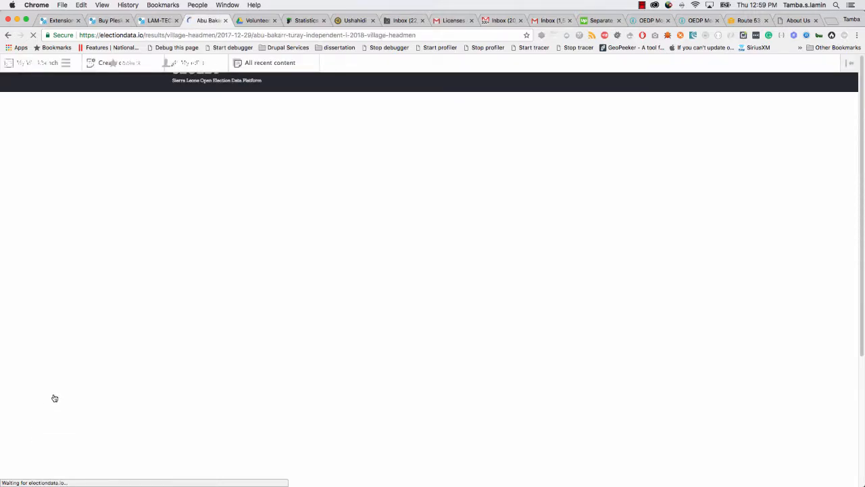
Open the admin content list and highlight the Election Results and Candidate Profile entries in rows 4–5.
scroll(345, 315, down, 5)
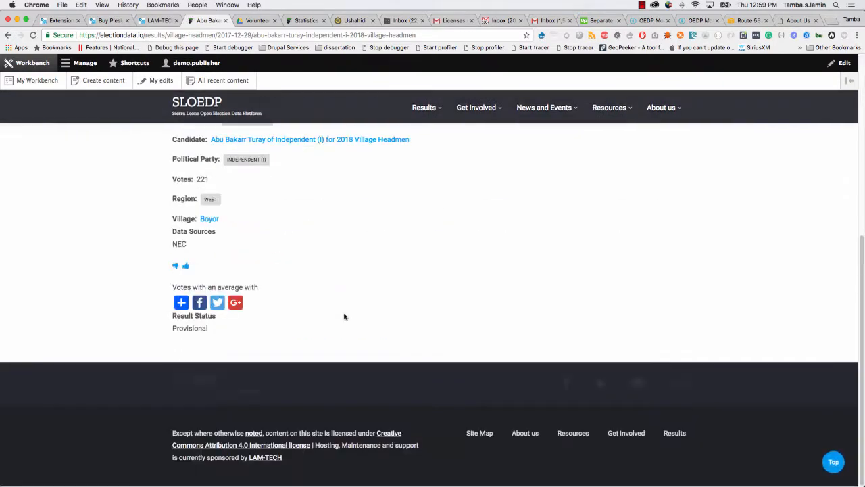
scroll(345, 315, up, 5)
click(71, 63)
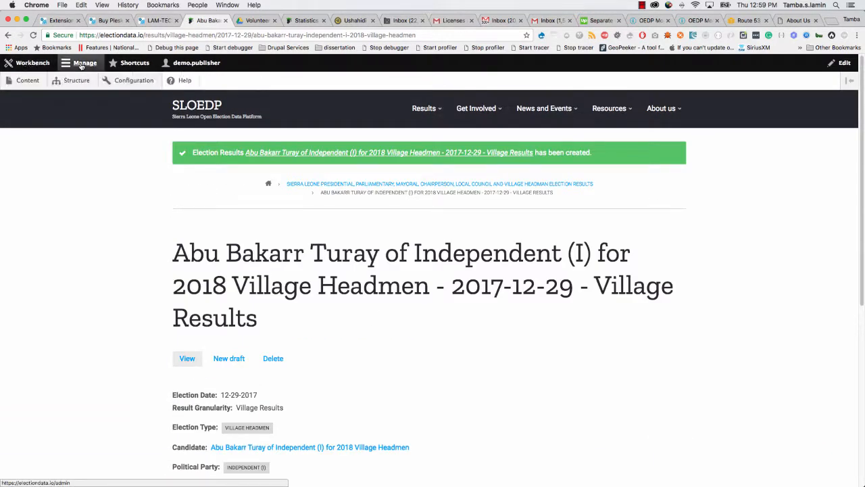
click(26, 81)
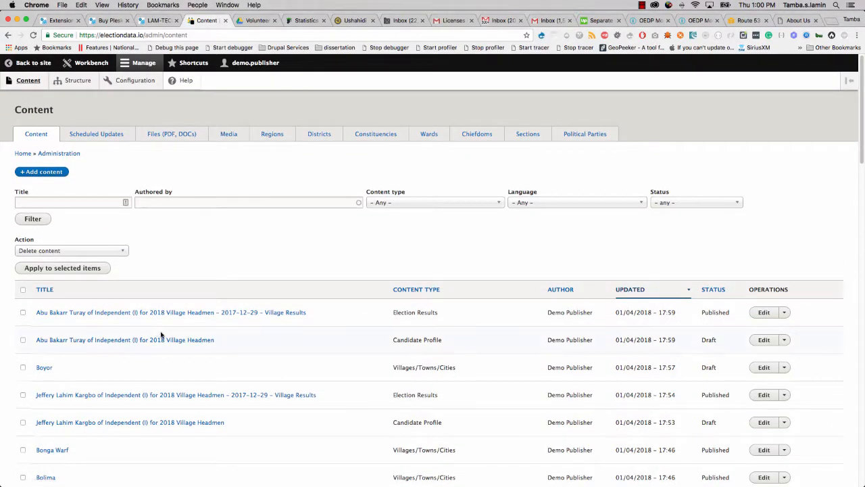
scroll(156, 331, down, 1)
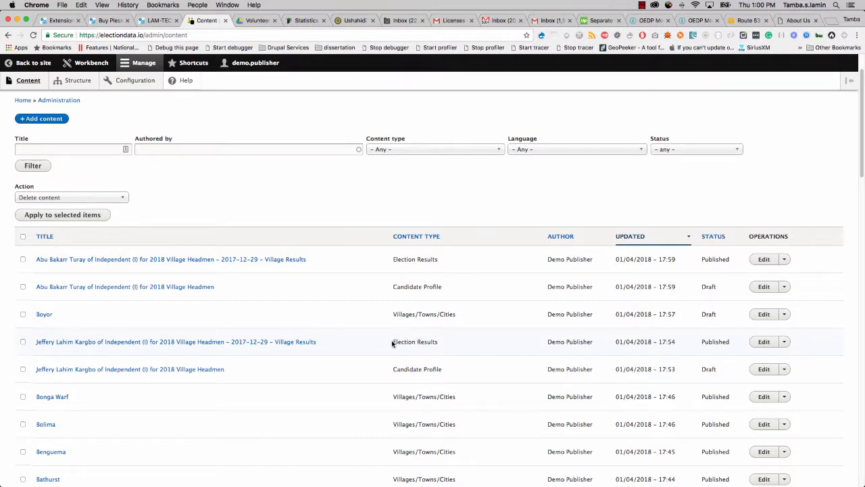
drag(393, 344, 438, 342)
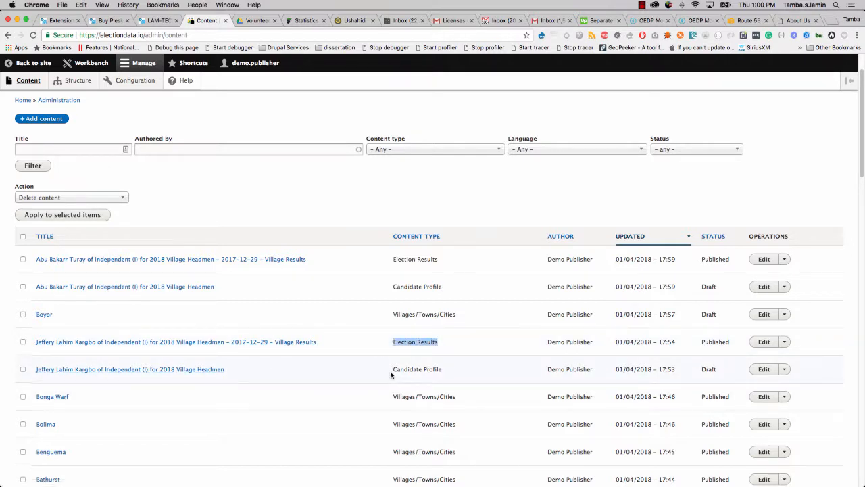
drag(392, 371, 448, 372)
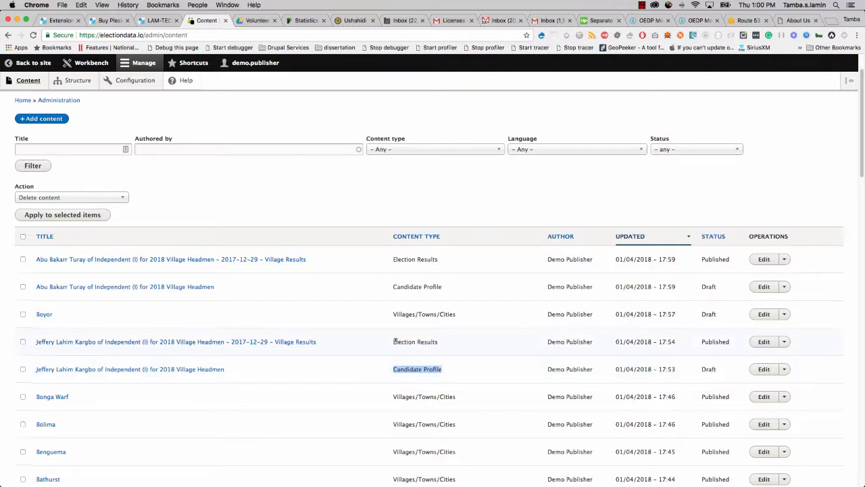
drag(395, 341, 457, 348)
drag(551, 341, 564, 380)
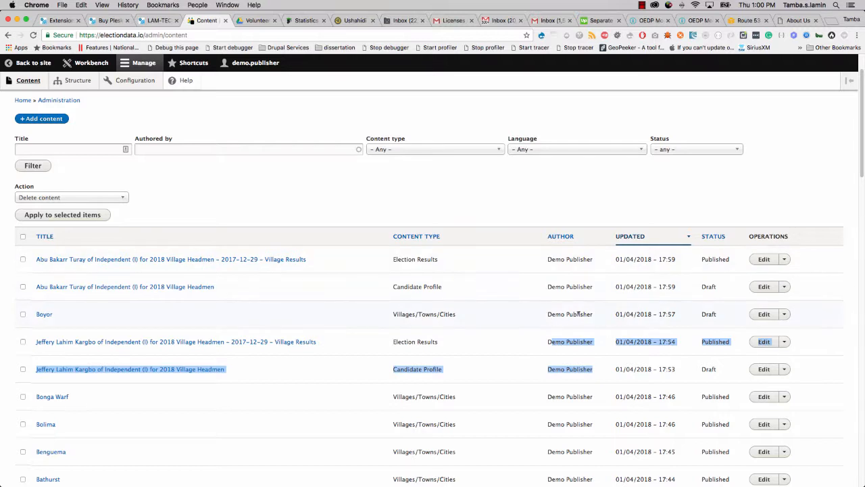
Highlight the new Election Results, Candidate Profile and Boyor village entries at the top of the list.
drag(393, 314, 452, 313)
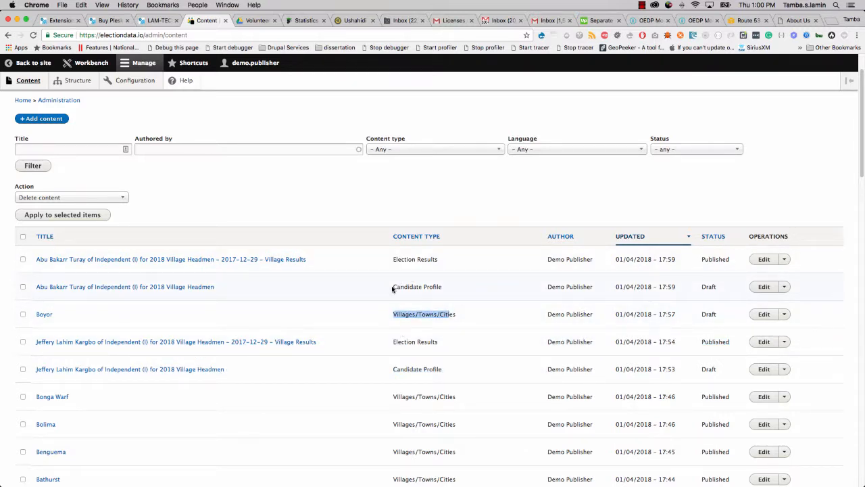
drag(393, 289, 445, 290)
drag(393, 260, 419, 260)
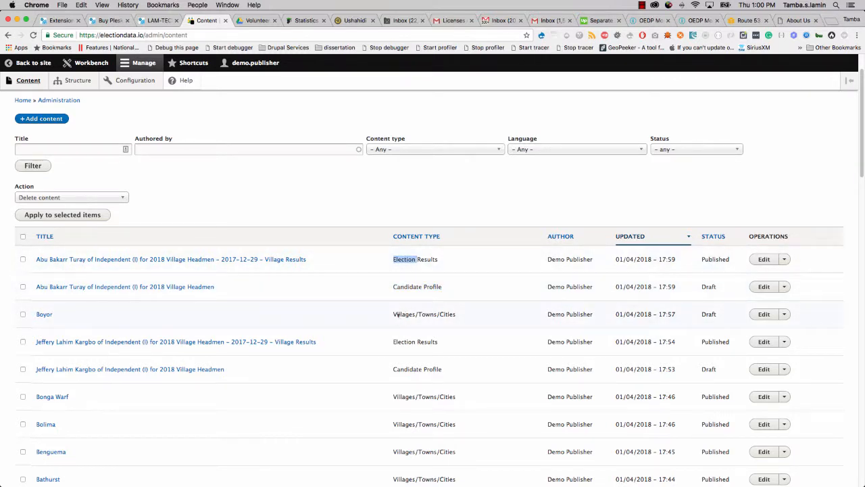
drag(392, 315, 462, 316)
drag(392, 288, 444, 287)
drag(392, 260, 438, 256)
scroll(402, 336, down, 3)
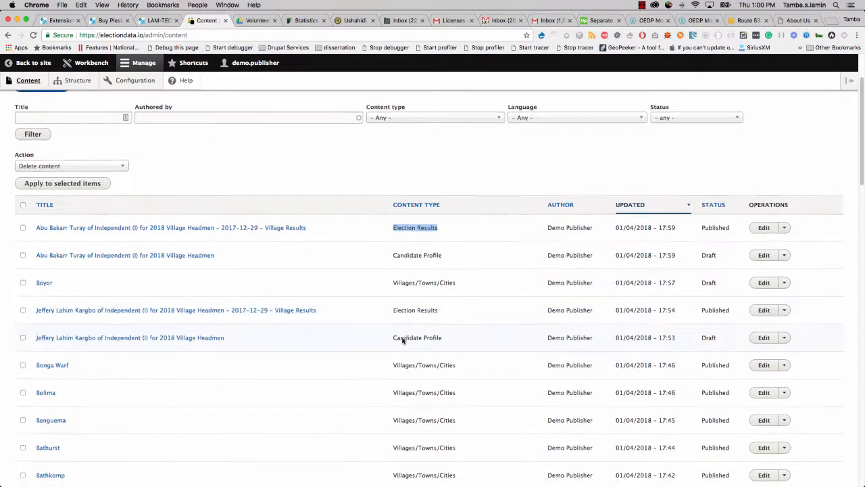
scroll(72, 431, down, 3)
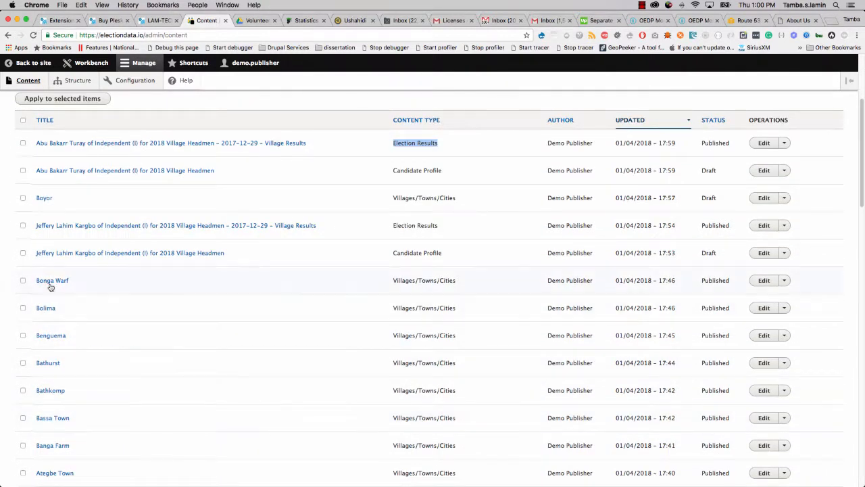
scroll(55, 378, down, 1)
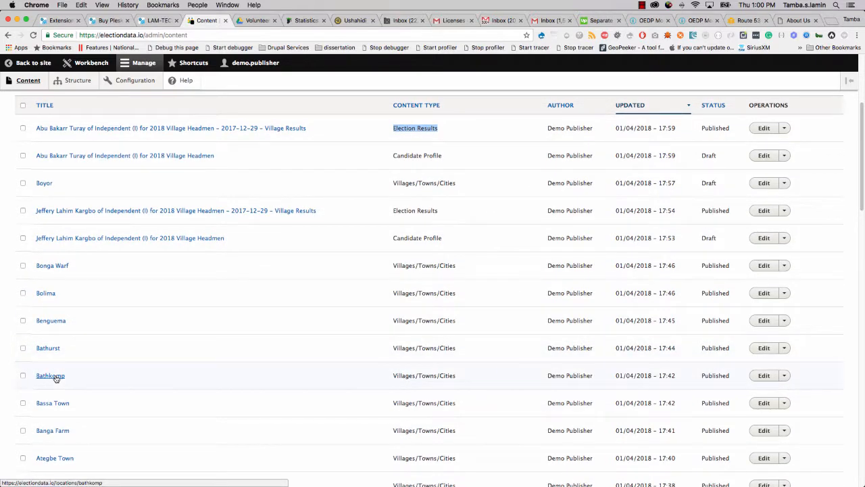
click(256, 22)
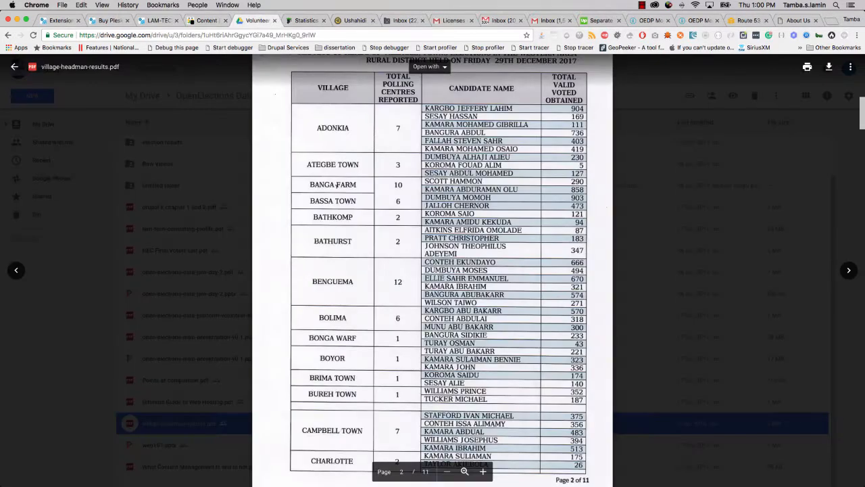
Check the Boyor rows in village-headman-results.pdf, then return to the site's Content admin list.
scroll(337, 185, up, 2)
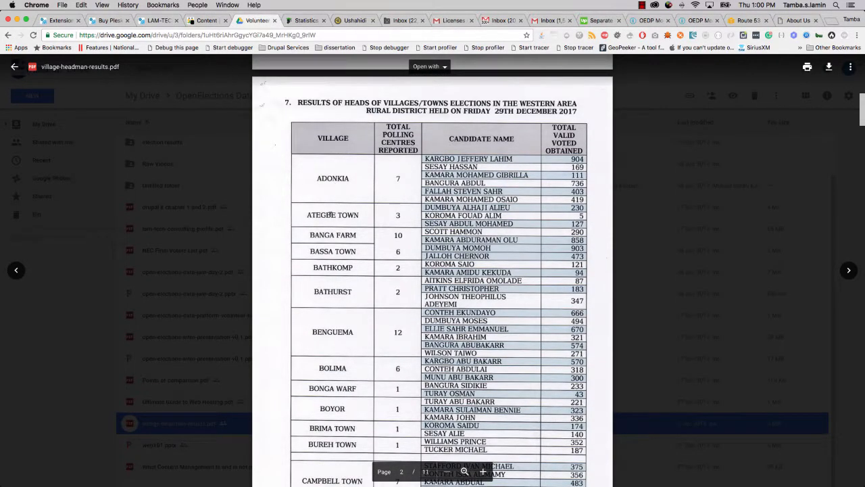
scroll(330, 215, down, 3)
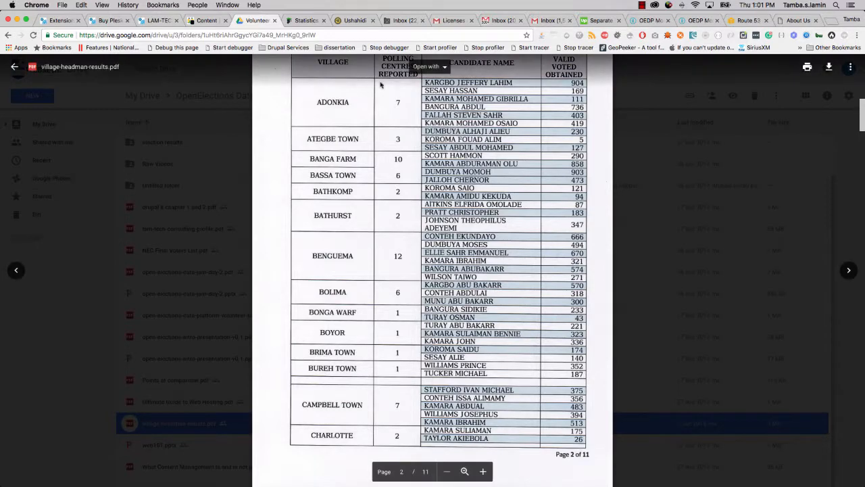
click(219, 16)
scroll(273, 274, up, 2)
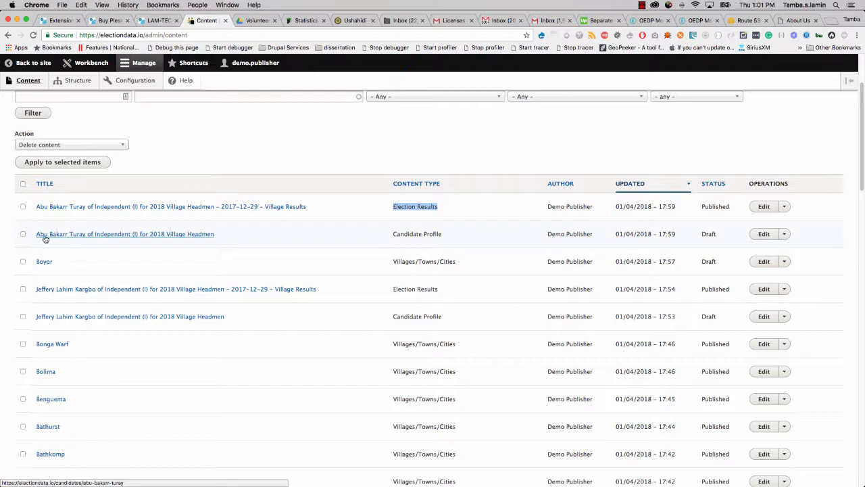
Set the second candidate's draft Candidate Profile moderation state to Published and save it.
drag(448, 237, 392, 235)
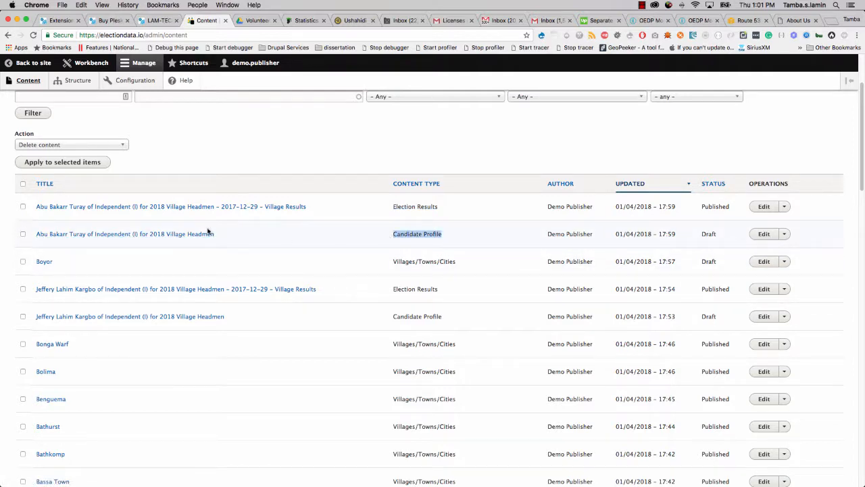
click(766, 235)
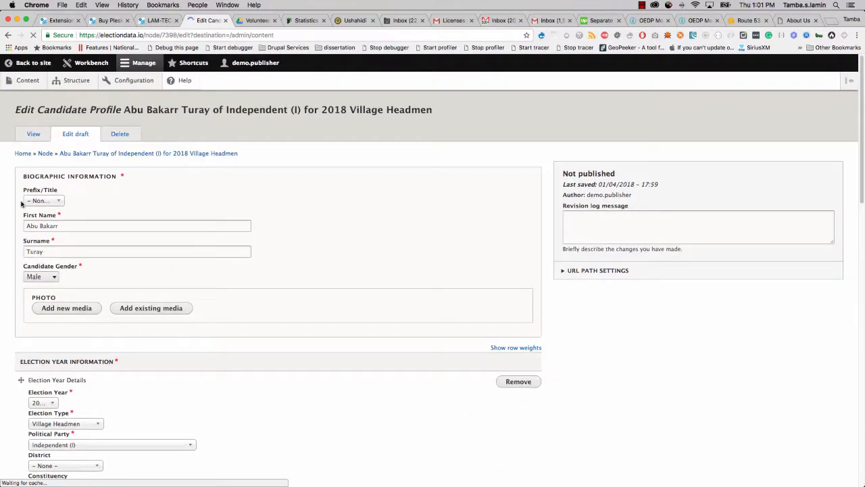
scroll(8, 332, down, 1)
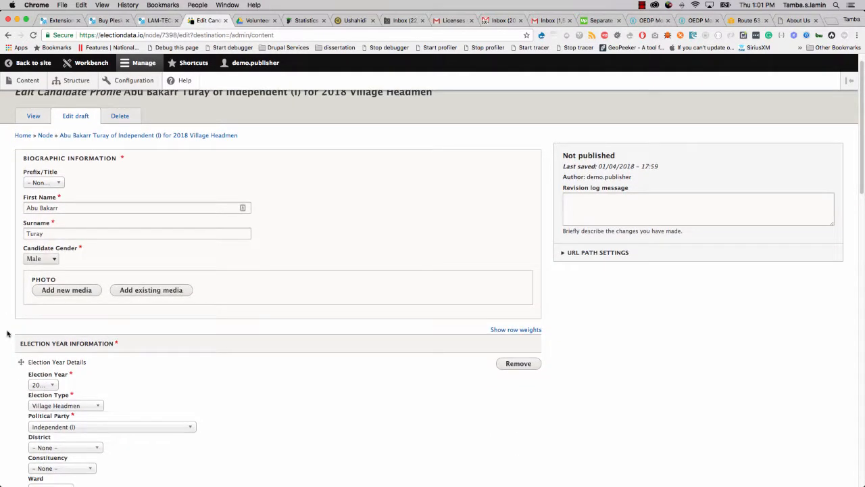
scroll(8, 332, down, 15)
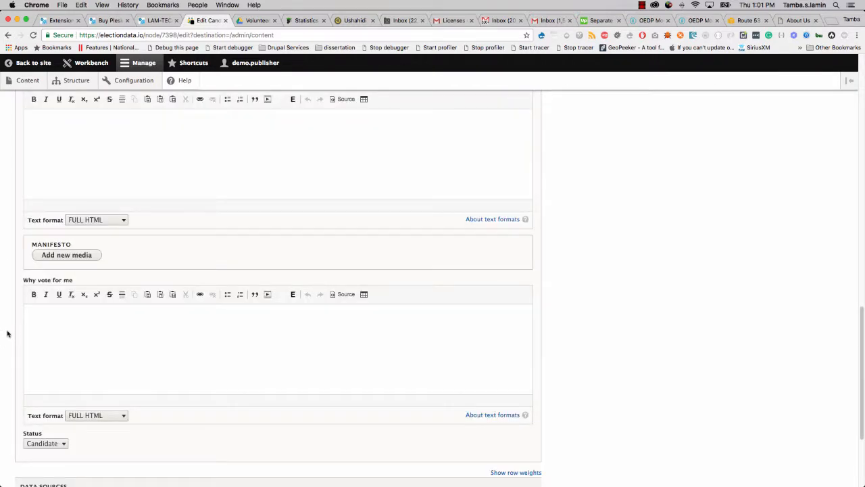
scroll(8, 333, down, 8)
click(40, 407)
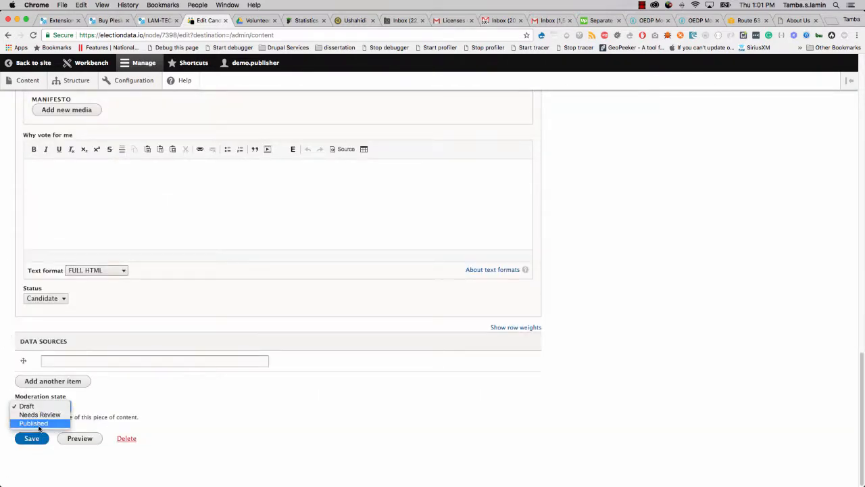
click(34, 423)
click(36, 438)
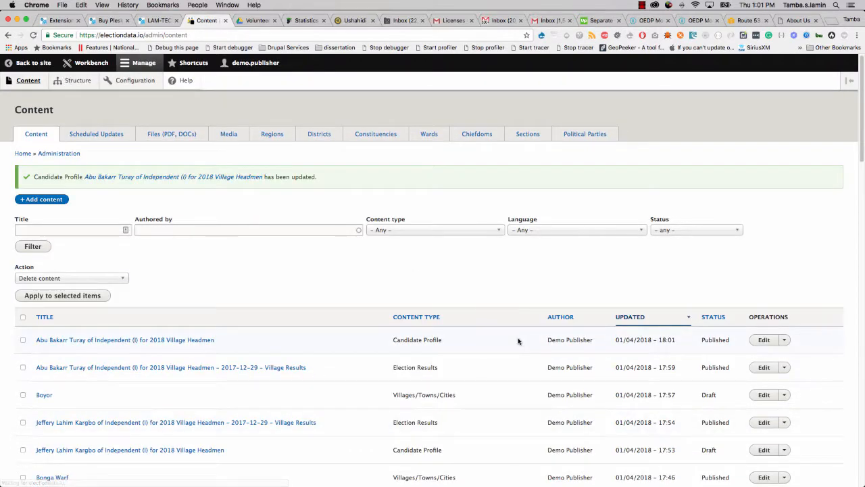
scroll(518, 340, down, 5)
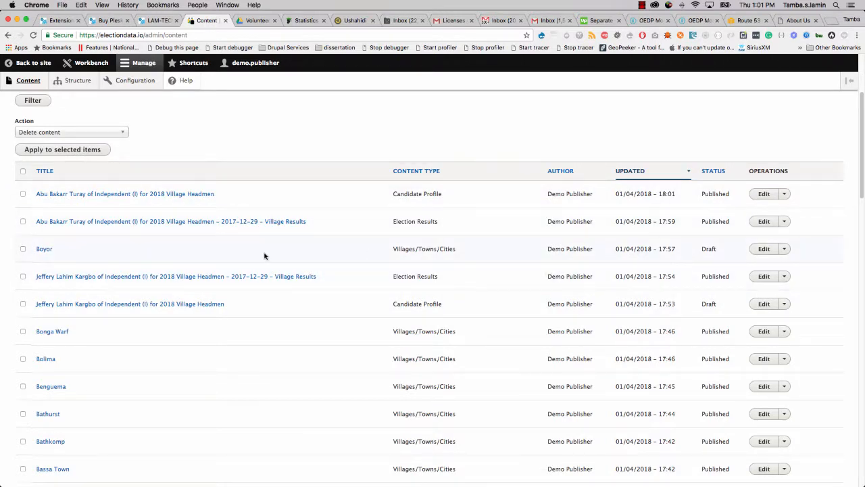
Set the Boyor village entry's moderation state to Published and save it.
click(783, 250)
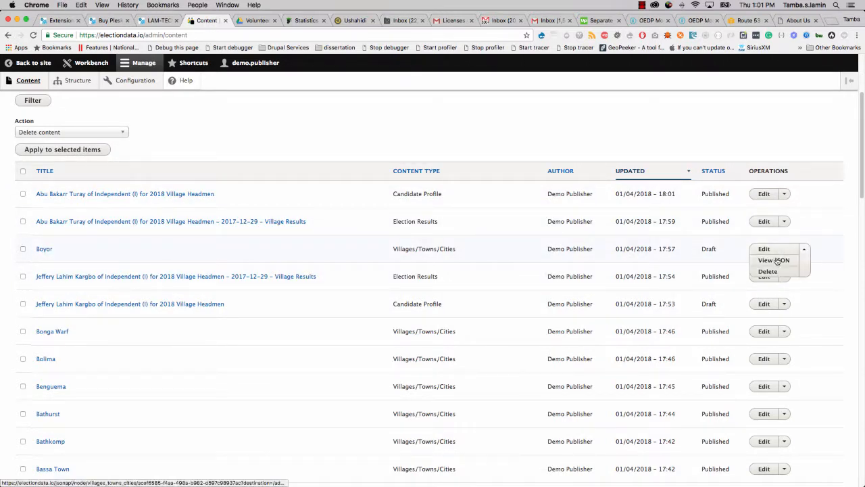
click(767, 250)
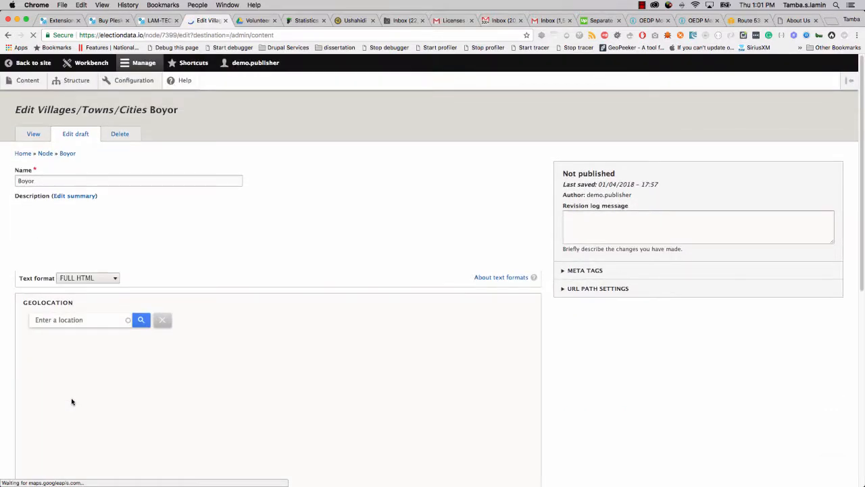
scroll(68, 396, down, 10)
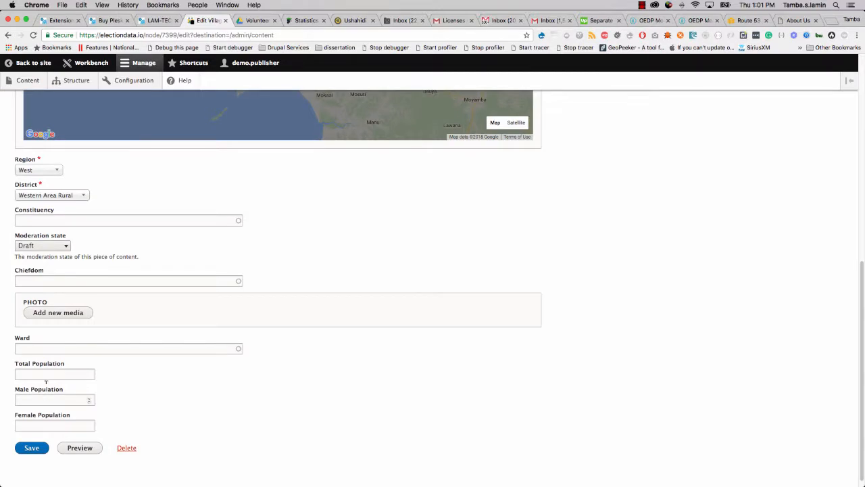
click(47, 247)
click(46, 263)
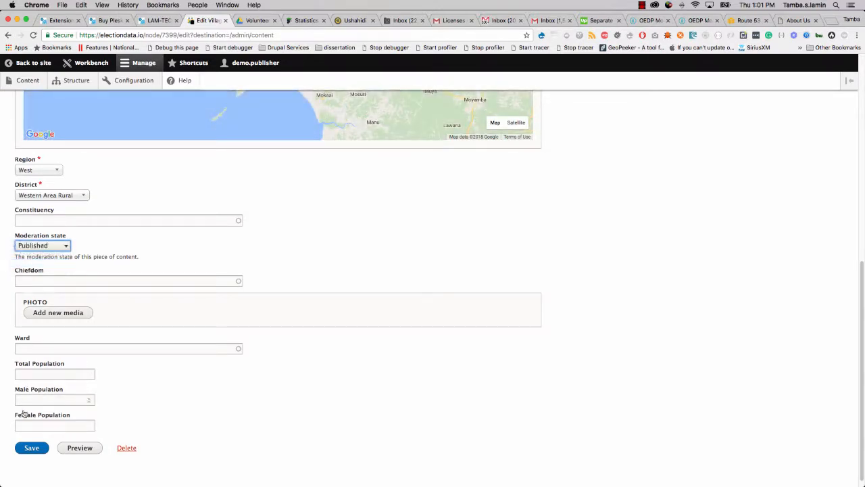
click(32, 447)
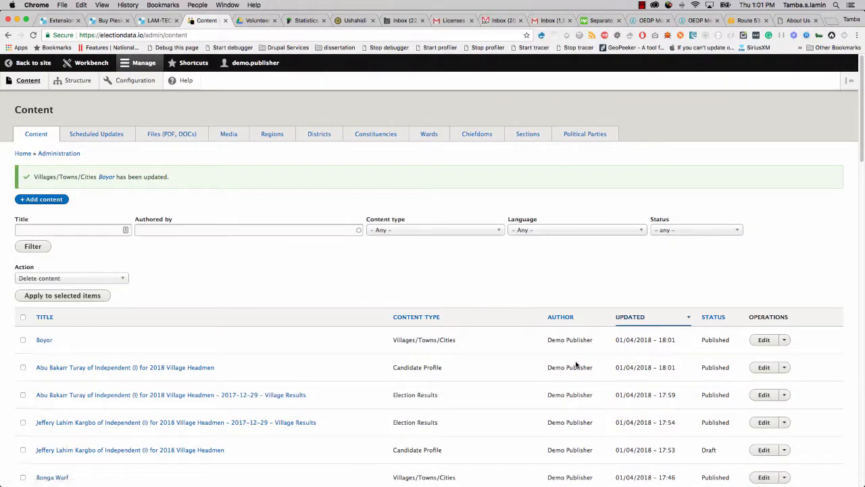
Publish the remaining draft candidate profile, then go to the site's home page.
click(784, 377)
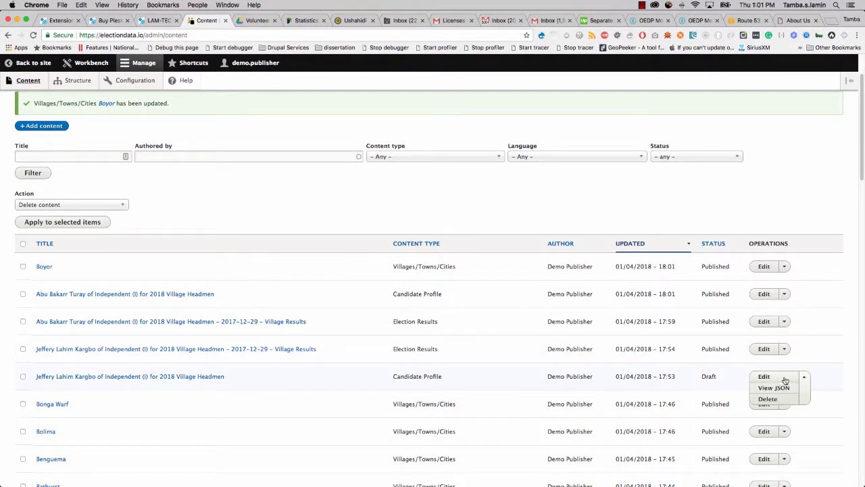
click(765, 377)
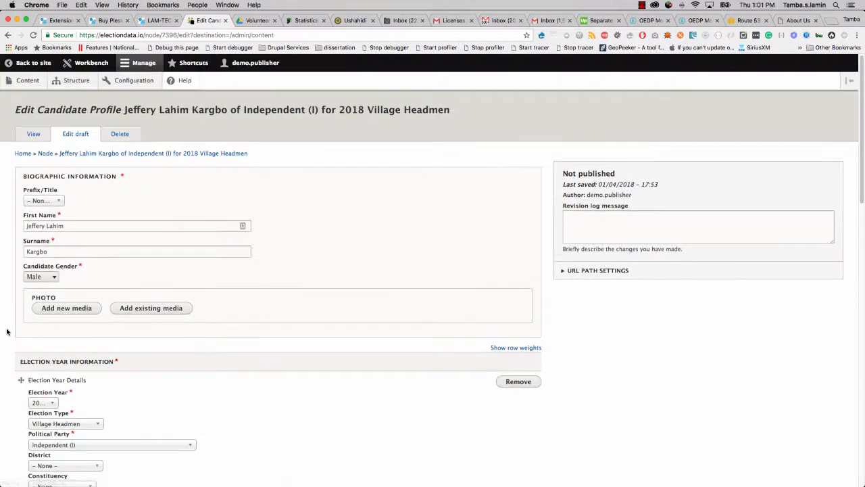
scroll(7, 328, down, 15)
scroll(8, 330, down, 5)
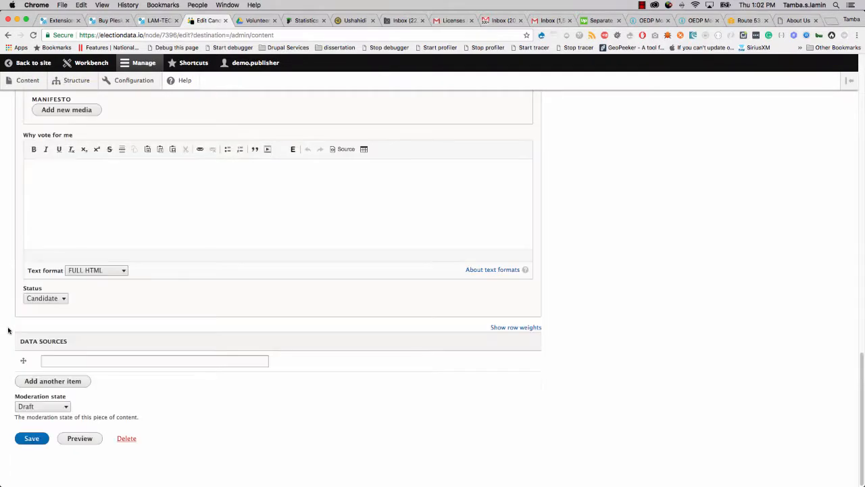
click(42, 406)
click(28, 423)
click(31, 438)
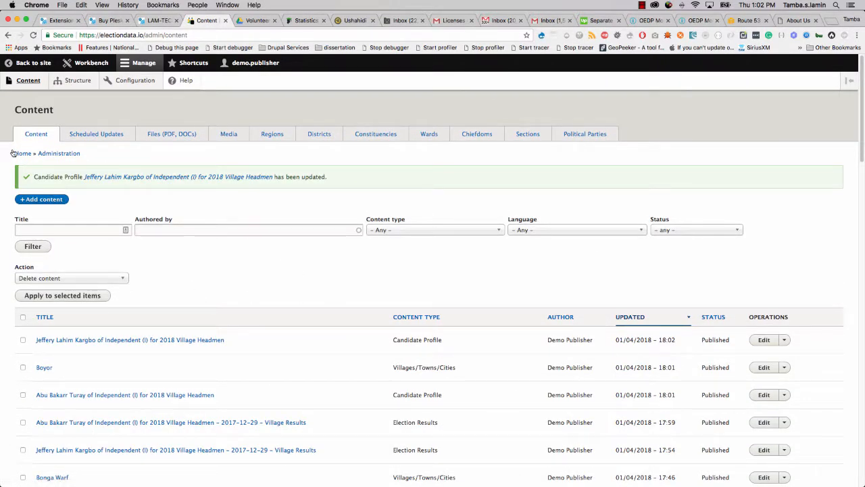
click(20, 153)
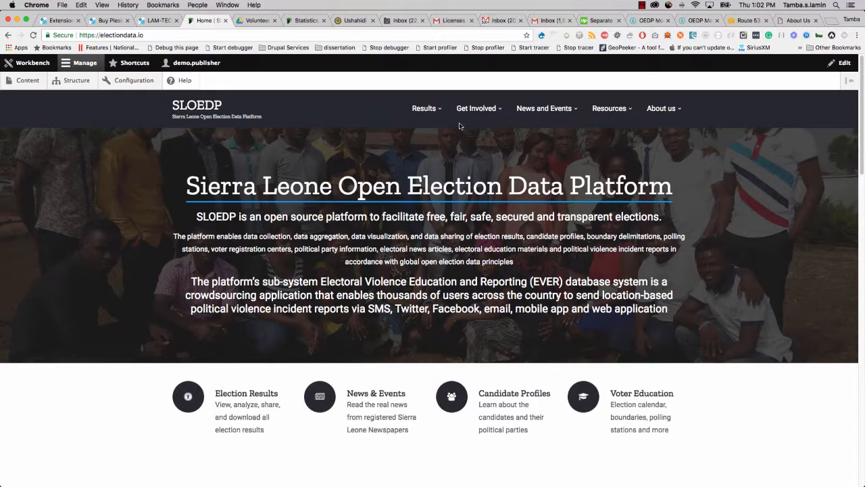
Open Get Involved > Statistics in a new tab and review 1,889 Election Results and 24 published villages.
mouse_move(439, 114)
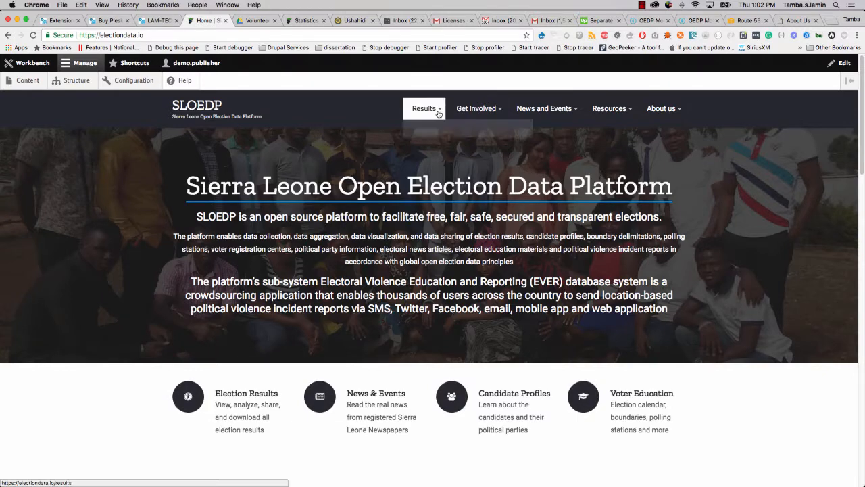
mouse_move(473, 110)
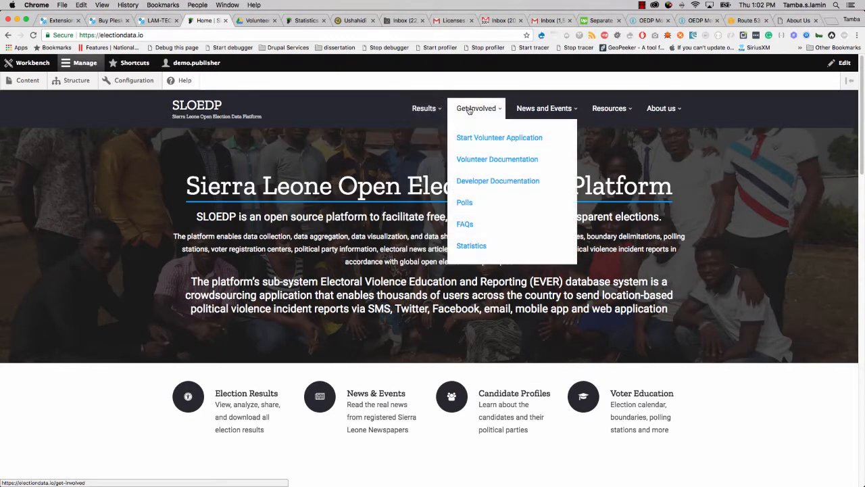
right_click(467, 252)
click(488, 249)
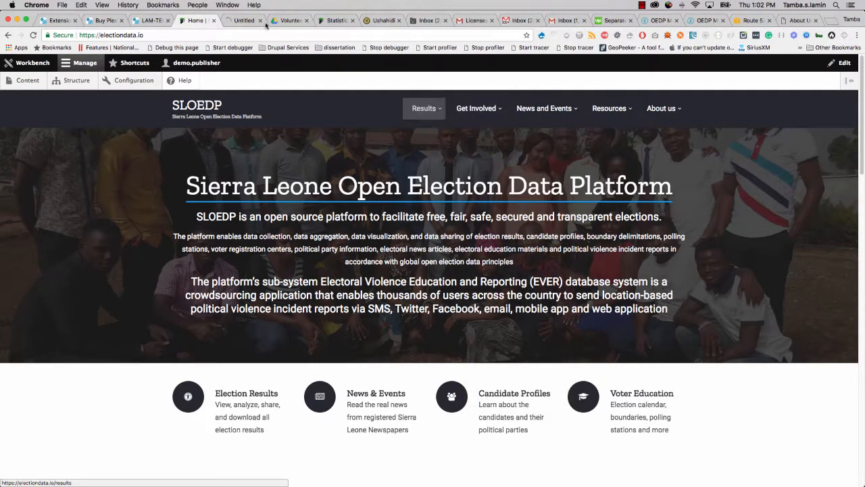
click(244, 21)
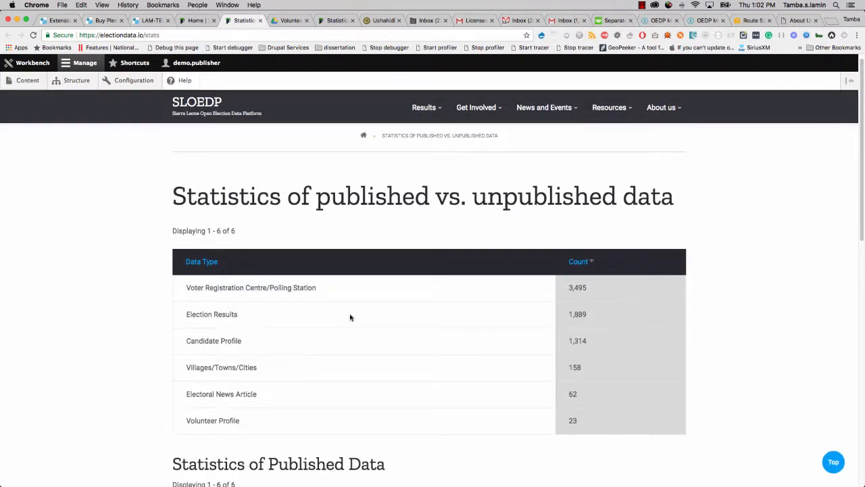
scroll(350, 317, down, 2)
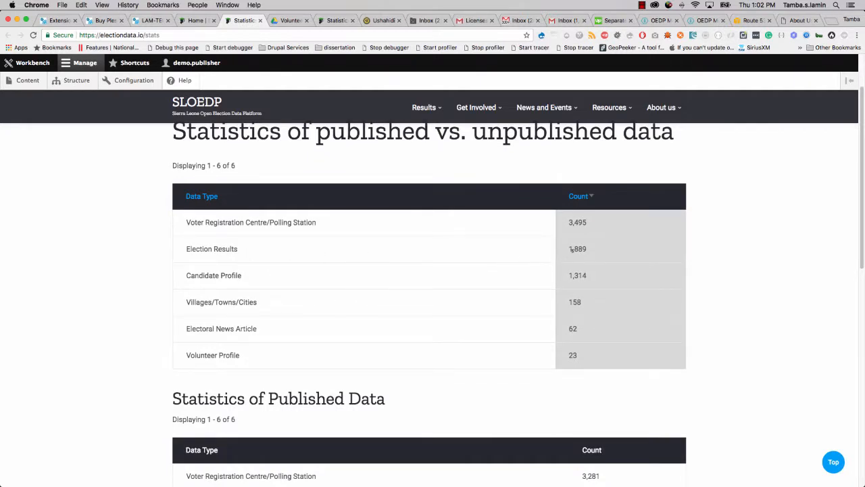
drag(569, 248, 590, 249)
scroll(568, 292, down, 7)
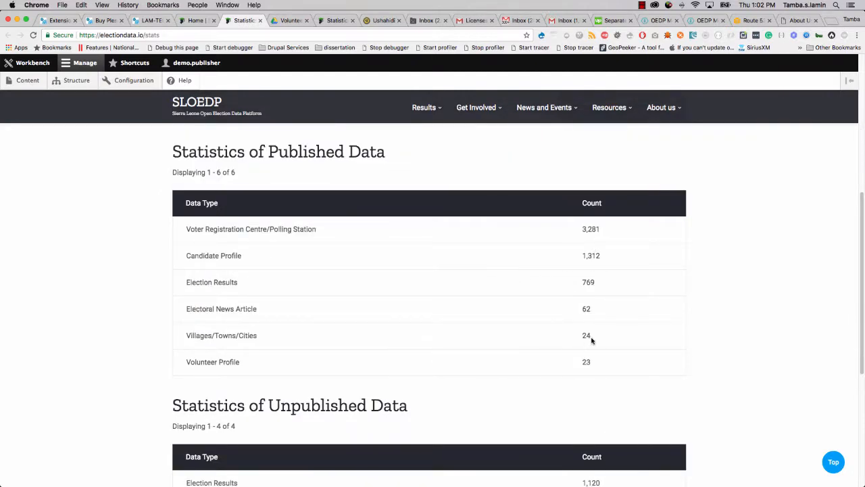
drag(581, 336, 590, 337)
scroll(567, 357, down, 5)
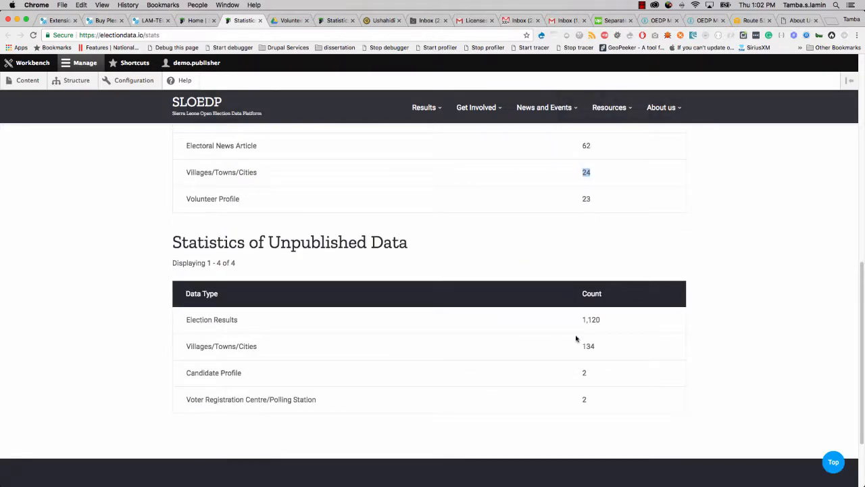
scroll(582, 318, up, 8)
scroll(435, 237, up, 7)
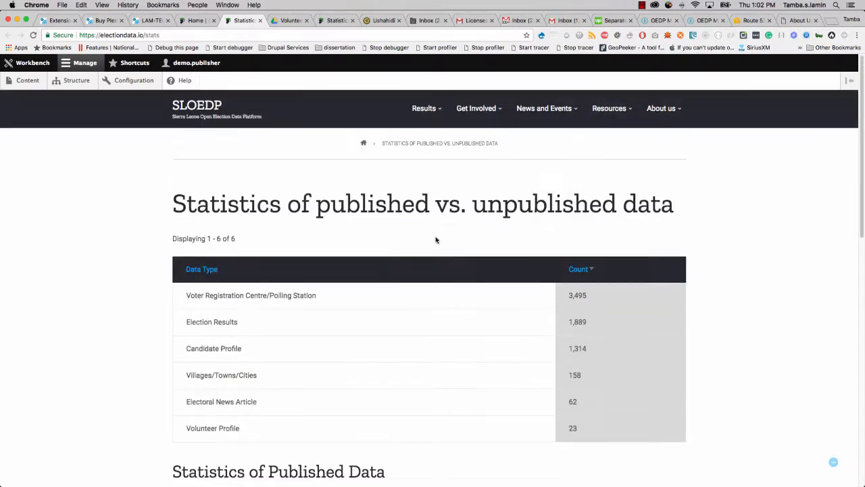
Open the Village Headman Election Results page from the Results menu after the HTML Cards link fails.
click(425, 109)
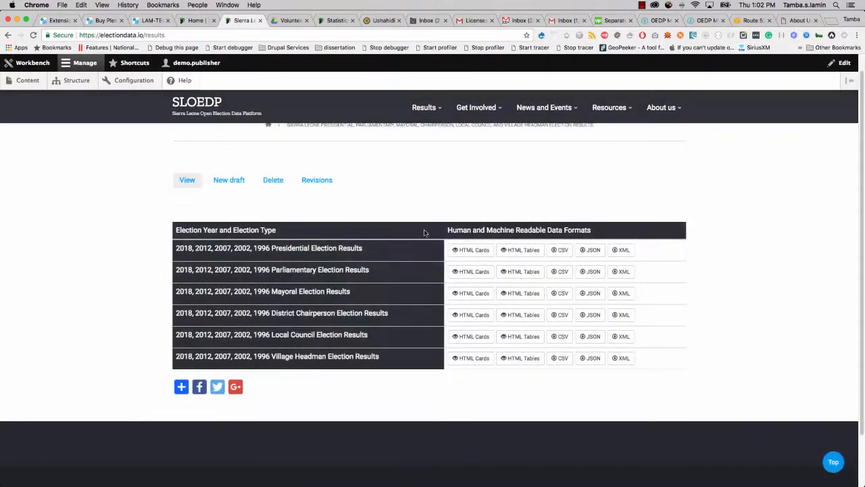
drag(275, 357, 380, 356)
click(467, 362)
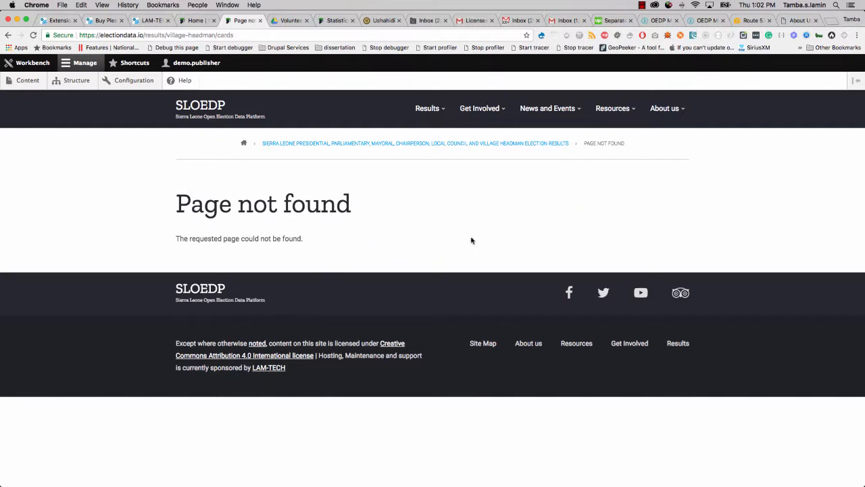
mouse_move(418, 113)
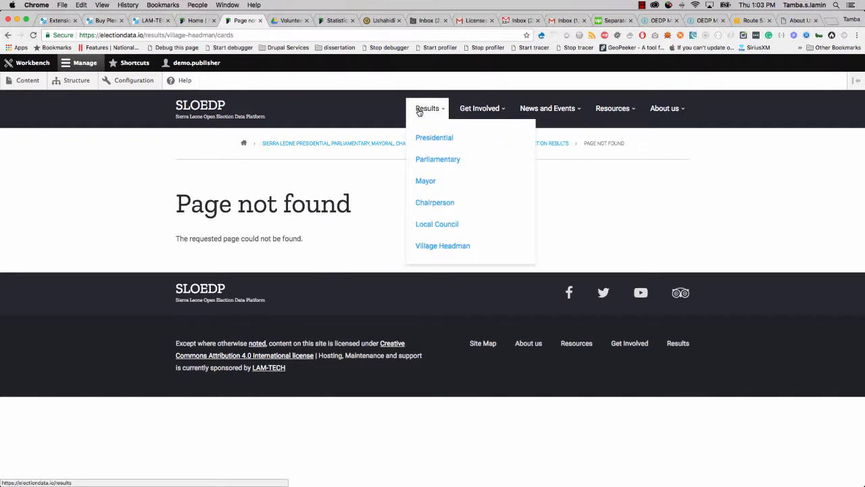
click(439, 247)
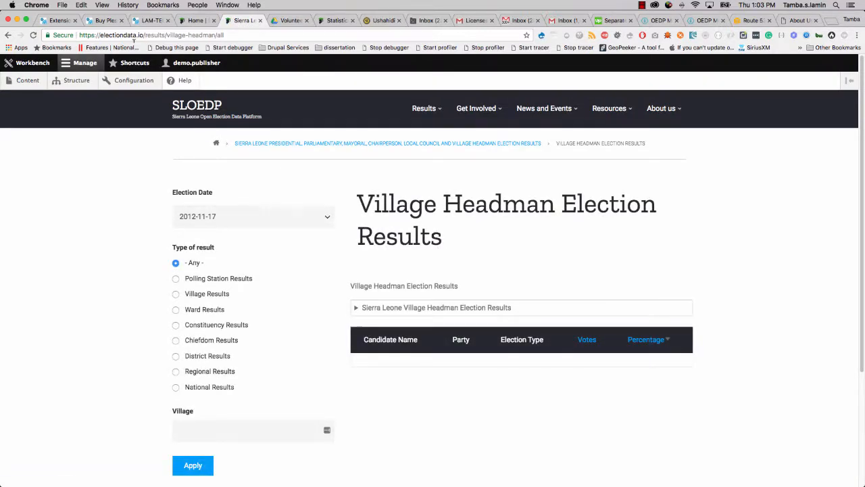
Filter Village Headman results to any election date and Village Results, listing both candidates' 904 and 221 votes.
click(238, 216)
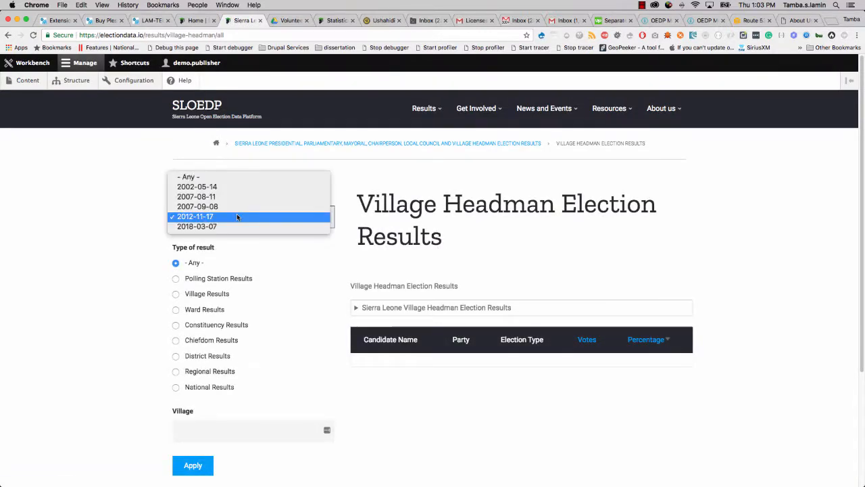
click(225, 178)
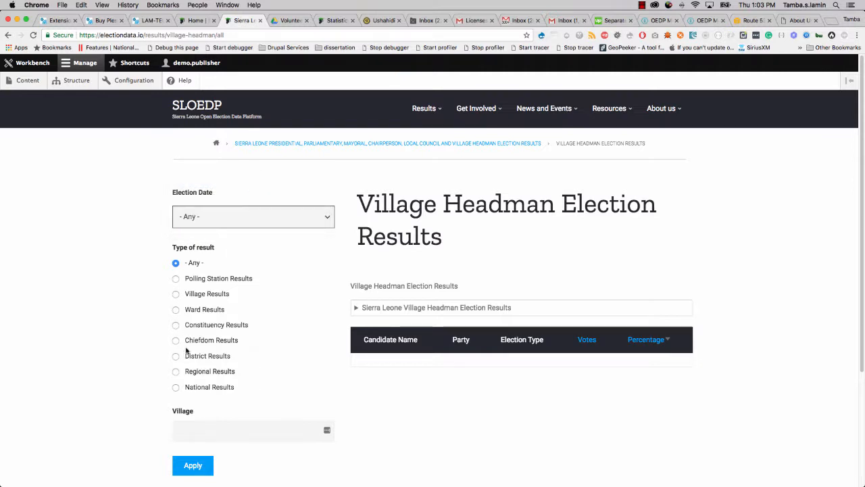
click(195, 298)
click(193, 466)
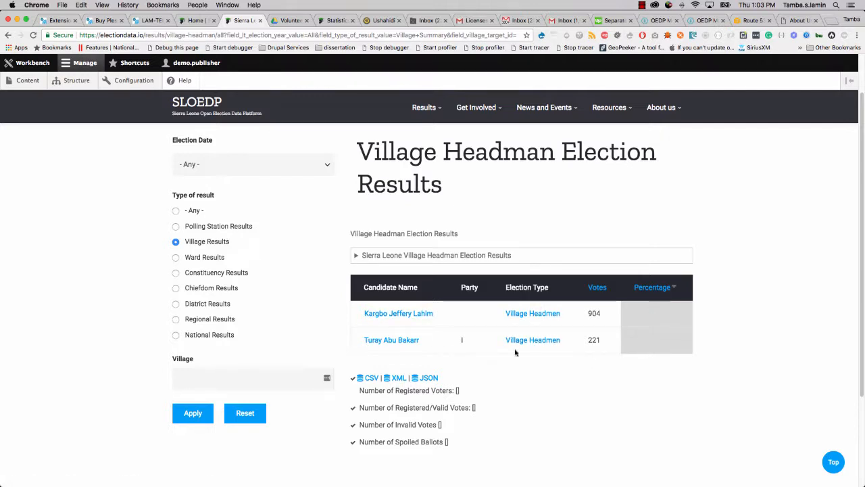
scroll(510, 368, up, 1)
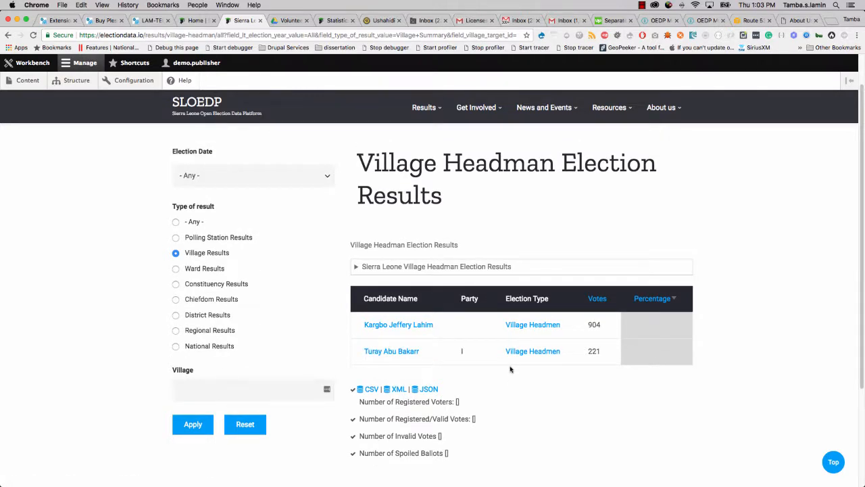
scroll(511, 369, down, 5)
scroll(512, 367, up, 7)
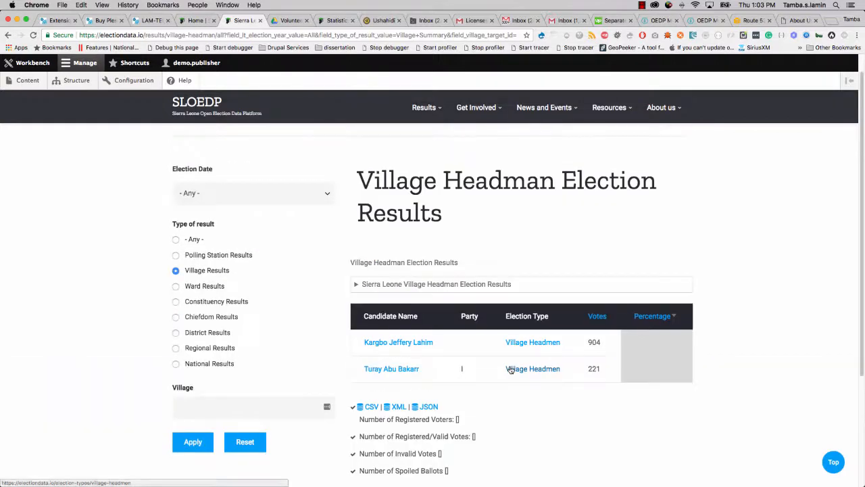